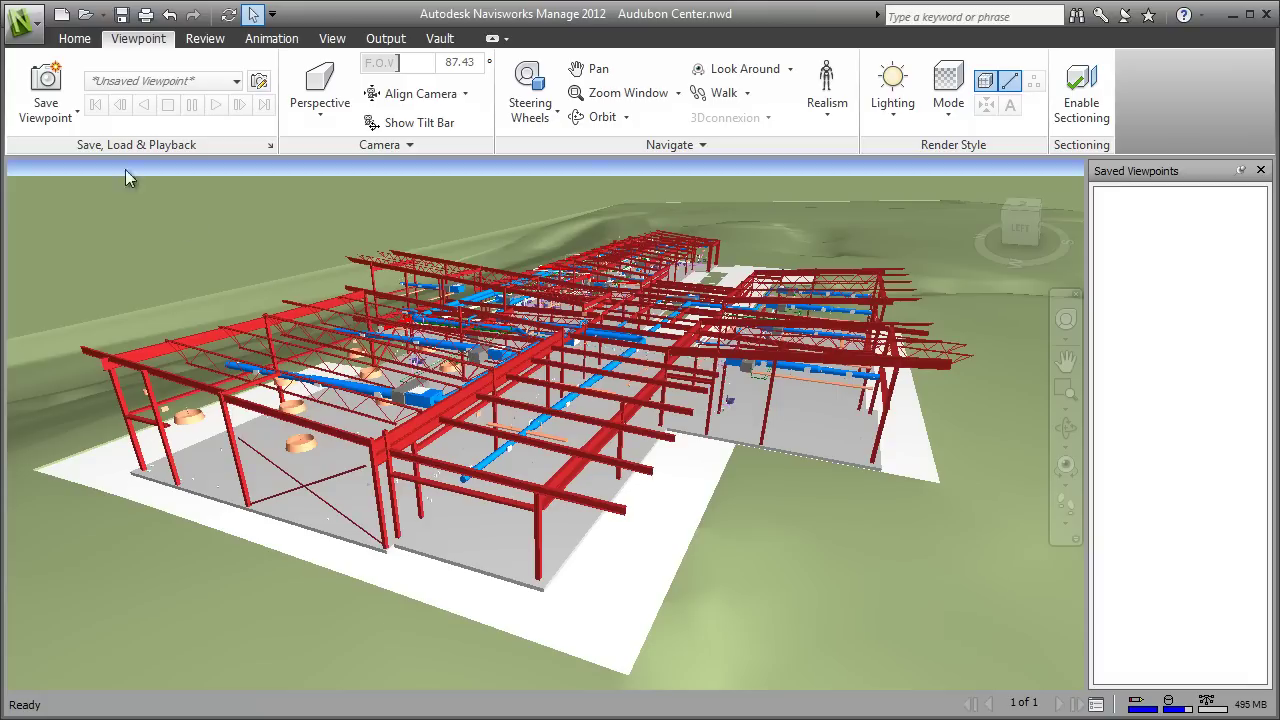
Save the aerial view as View1, then save a closer view along the building as View2
{"action": "left_click", "coordinate": [45, 82]}
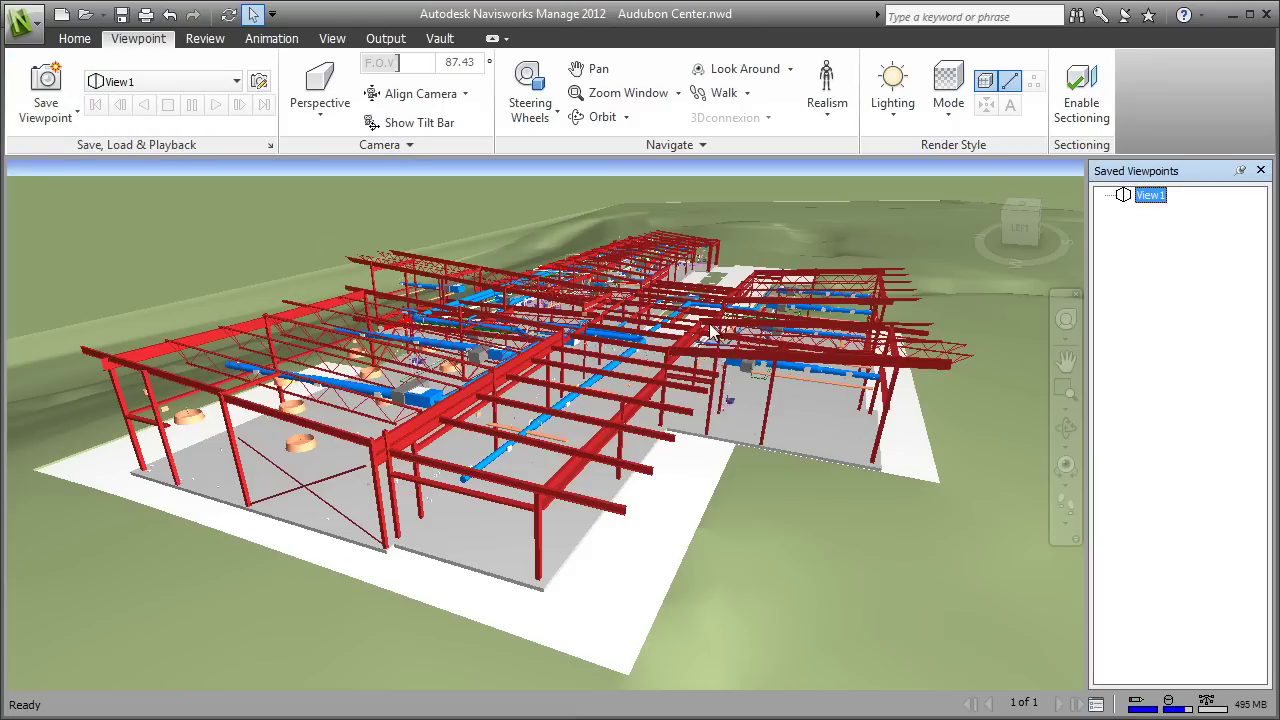
{"action": "mouse_move", "coordinate": [712, 332]}
{"action": "middle_mouse_down", "text": "shift"}
{"action": "mouse_move", "coordinate": [386, 341]}
{"action": "mouse_move", "coordinate": [149, 320]}
{"action": "middle_mouse_up", "text": "shift"}
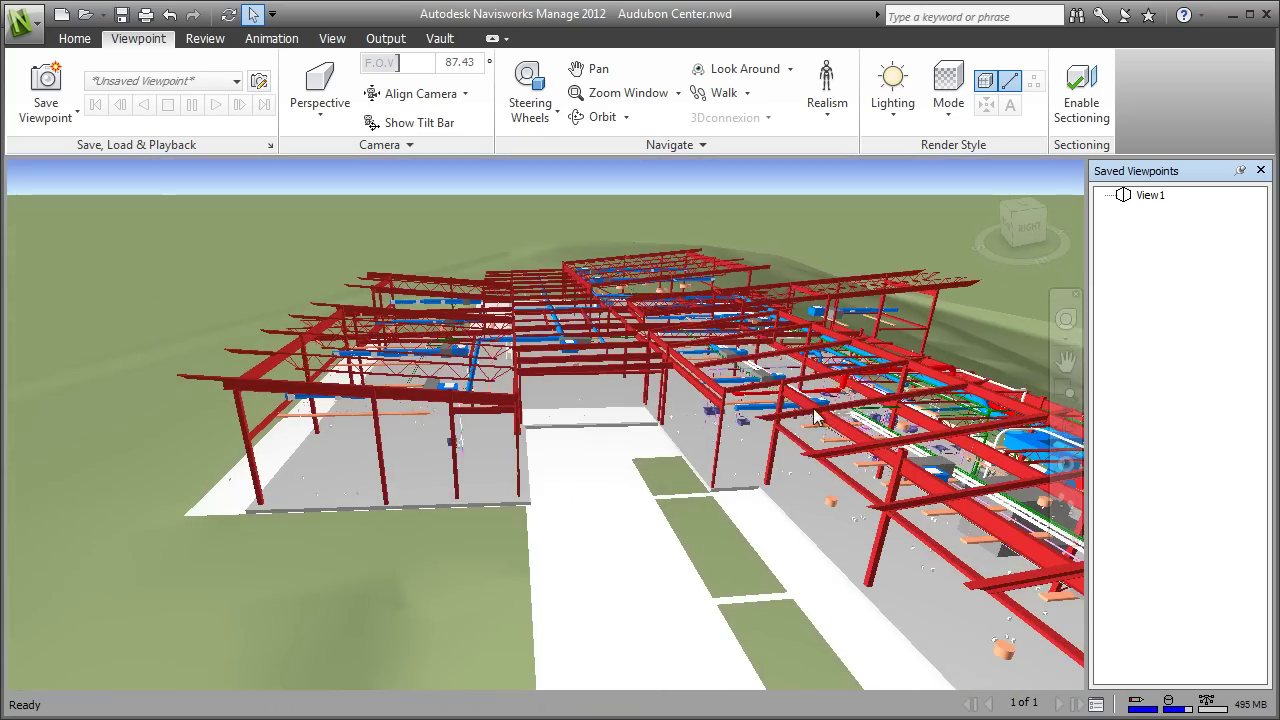
{"action": "middle_click_drag", "start_coordinate": [815, 418], "coordinate": [718, 418], "text": "shift"}
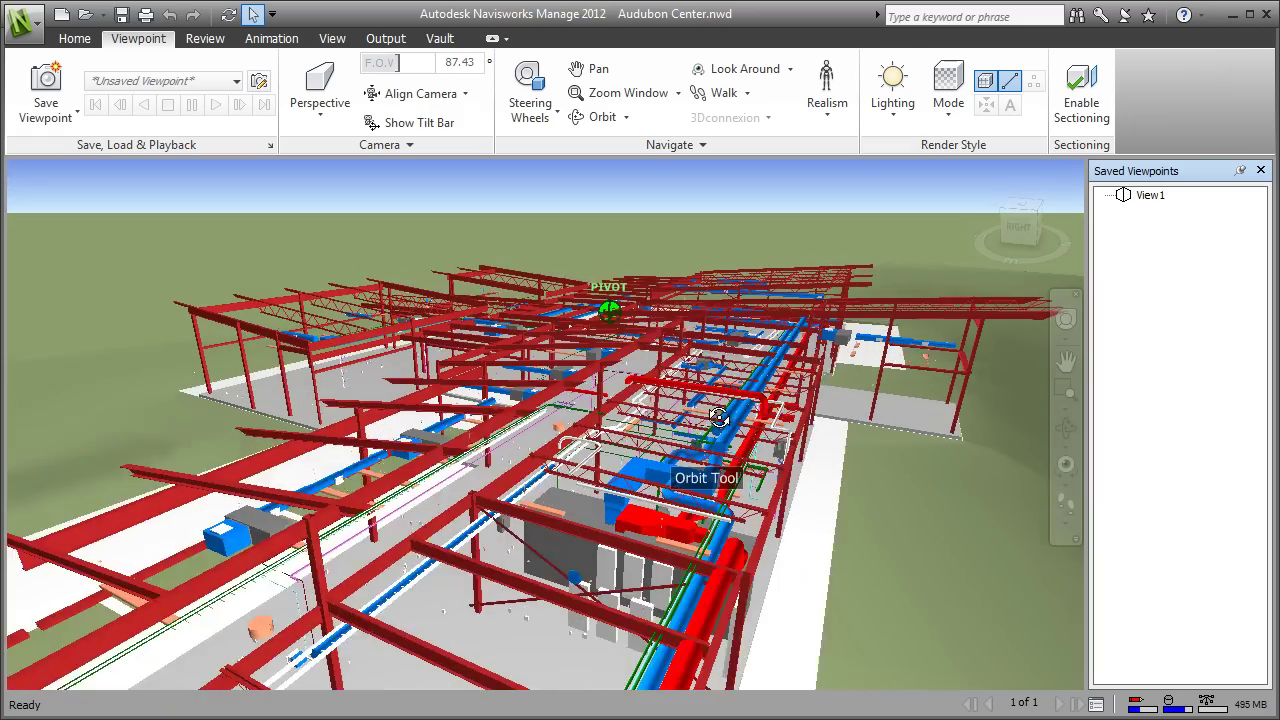
{"action": "scroll", "coordinate": [672, 428], "scroll_direction": "down", "scroll_amount": 3}
{"action": "scroll", "coordinate": [628, 420], "scroll_direction": "down", "scroll_amount": 2}
{"action": "mouse_move", "coordinate": [628, 420]}
{"action": "middle_mouse_down"}
{"action": "mouse_move", "coordinate": [657, 393]}
{"action": "mouse_move", "coordinate": [653, 376]}
{"action": "middle_mouse_up"}
{"action": "scroll", "coordinate": [657, 393], "scroll_direction": "up", "scroll_amount": 2}
{"action": "scroll", "coordinate": [640, 372], "scroll_direction": "up", "scroll_amount": 2}
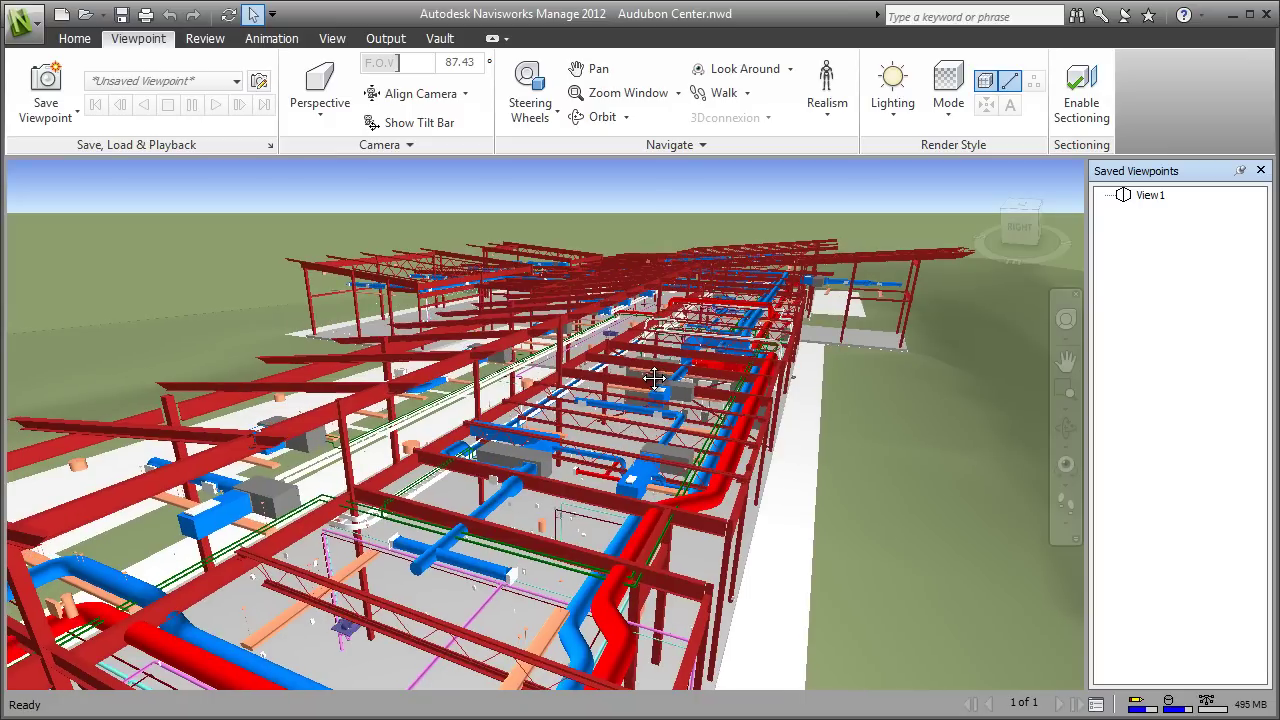
{"action": "left_click", "coordinate": [45, 82]}
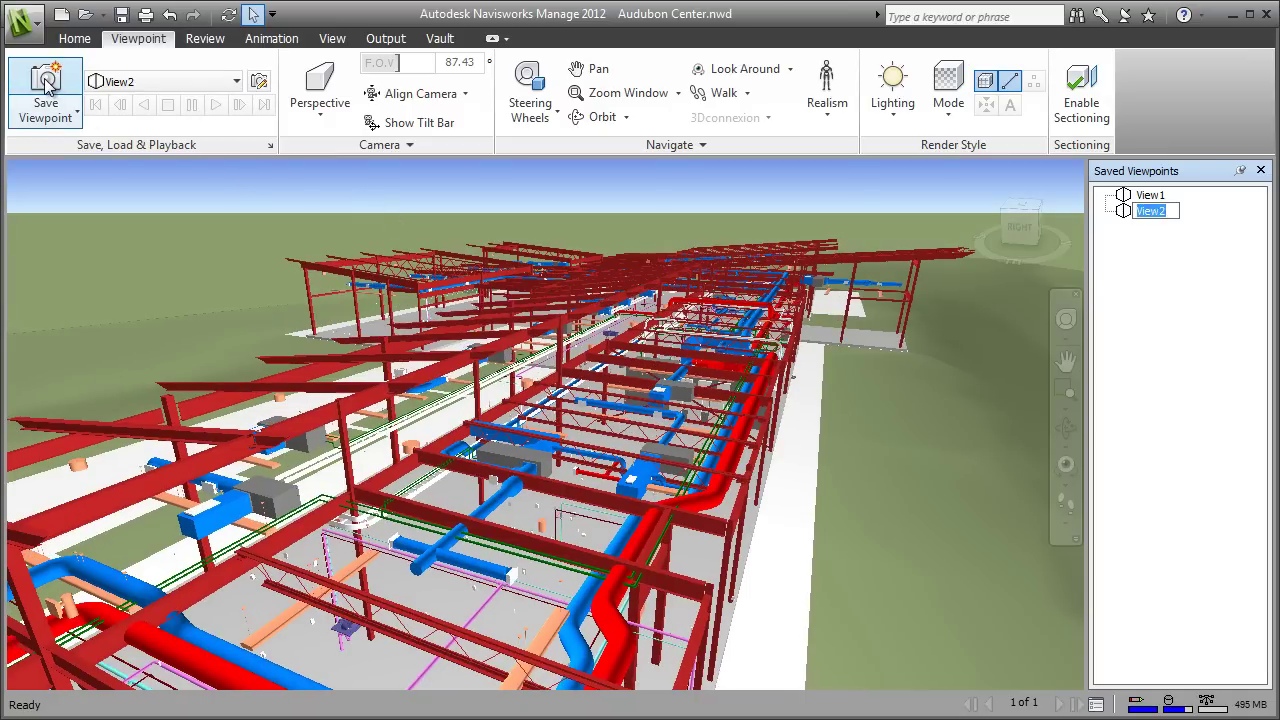
Create viewpoint animation Animation1 from View1 and View2, then play it back
{"action": "right_click", "coordinate": [1098, 262]}
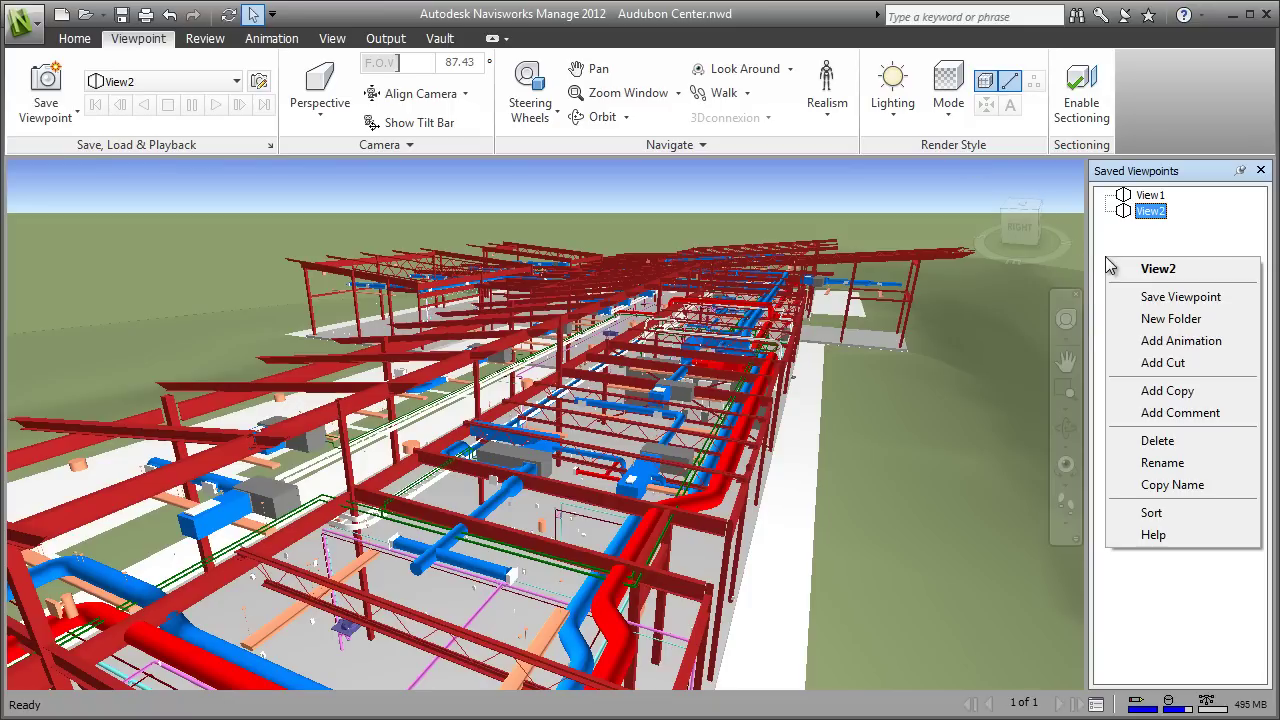
{"action": "left_click", "coordinate": [1152, 342]}
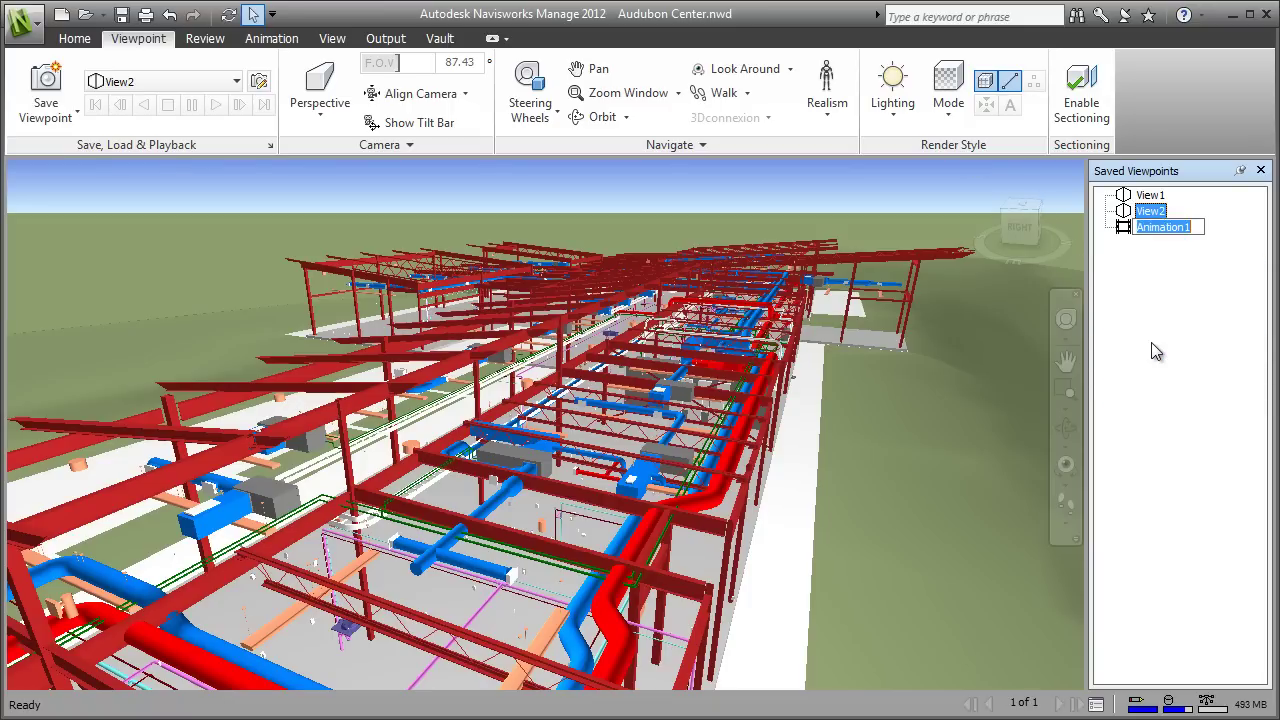
{"action": "left_click", "coordinate": [1148, 195]}
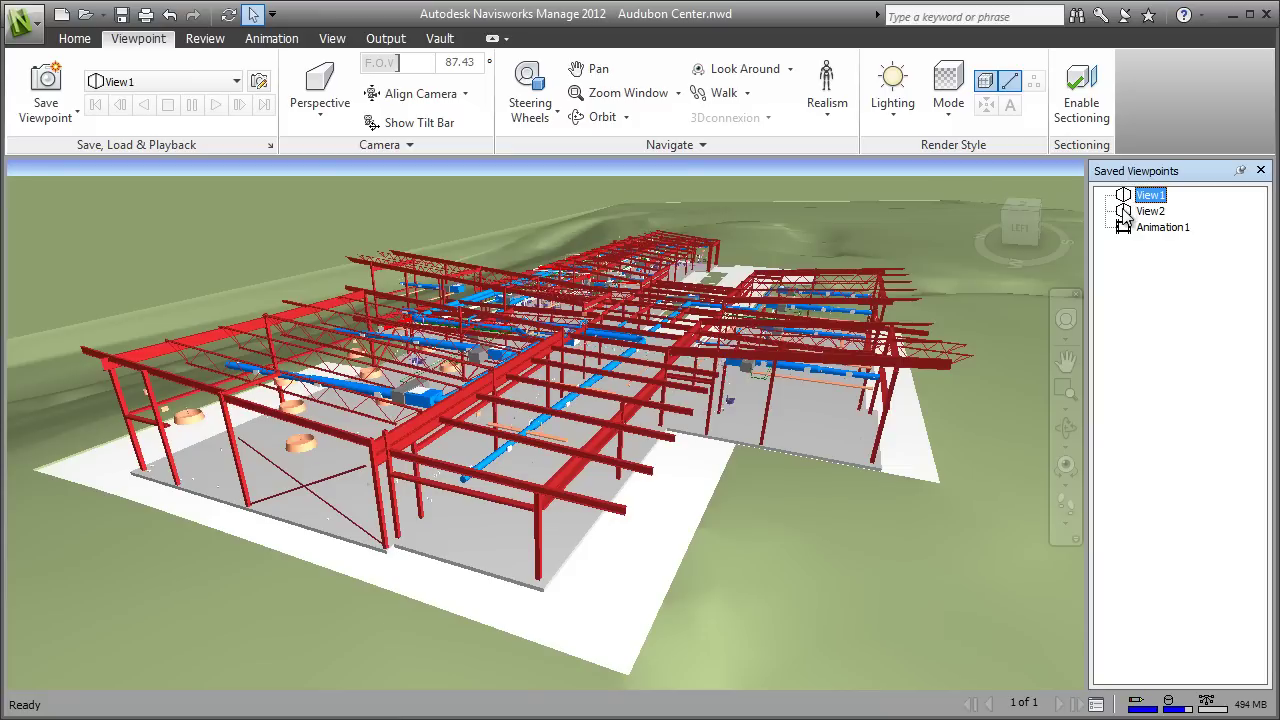
{"action": "left_click", "coordinate": [1148, 211]}
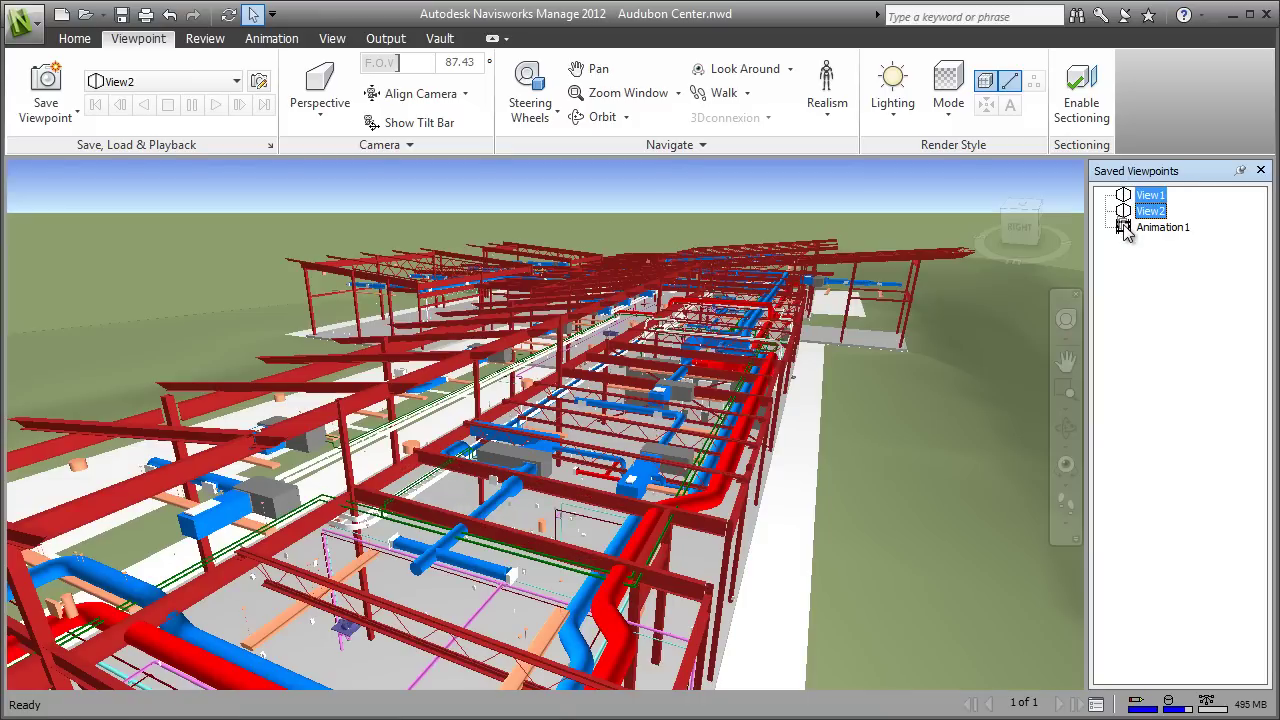
{"action": "left_click_drag", "start_coordinate": [1126, 232], "coordinate": [1124, 234]}
{"action": "left_click", "coordinate": [1124, 196]}
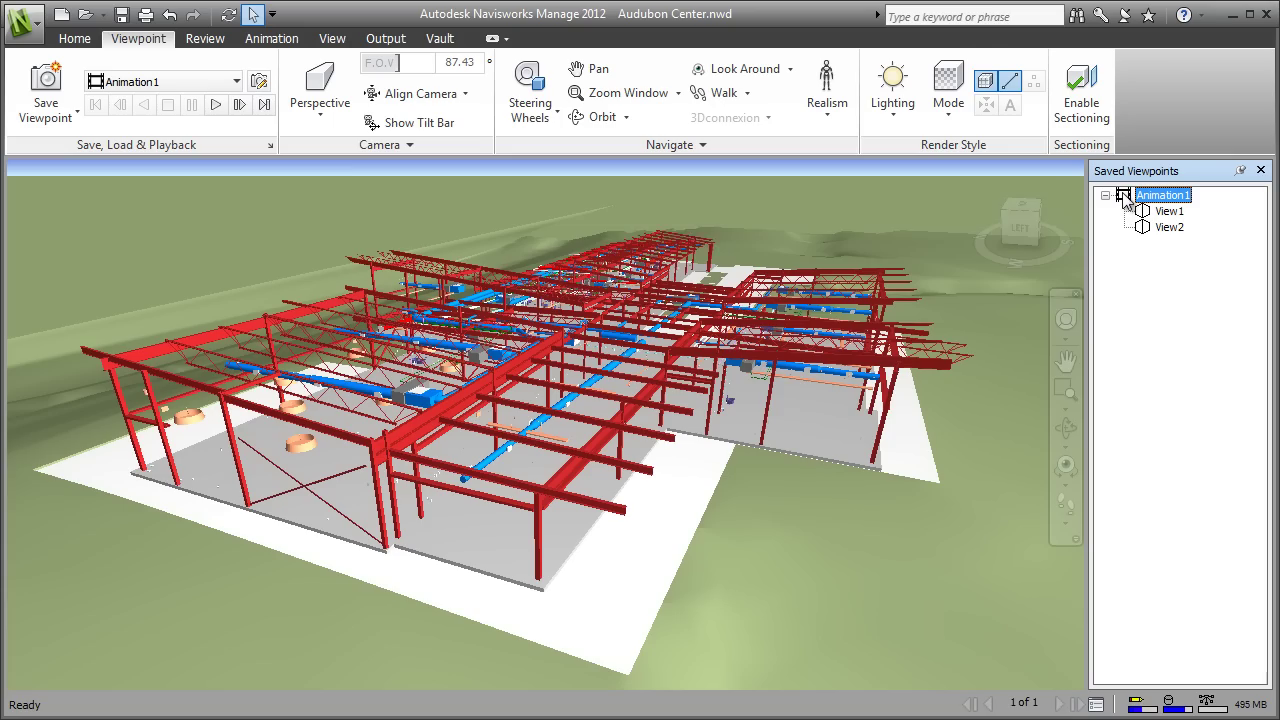
{"action": "left_click", "coordinate": [216, 105]}
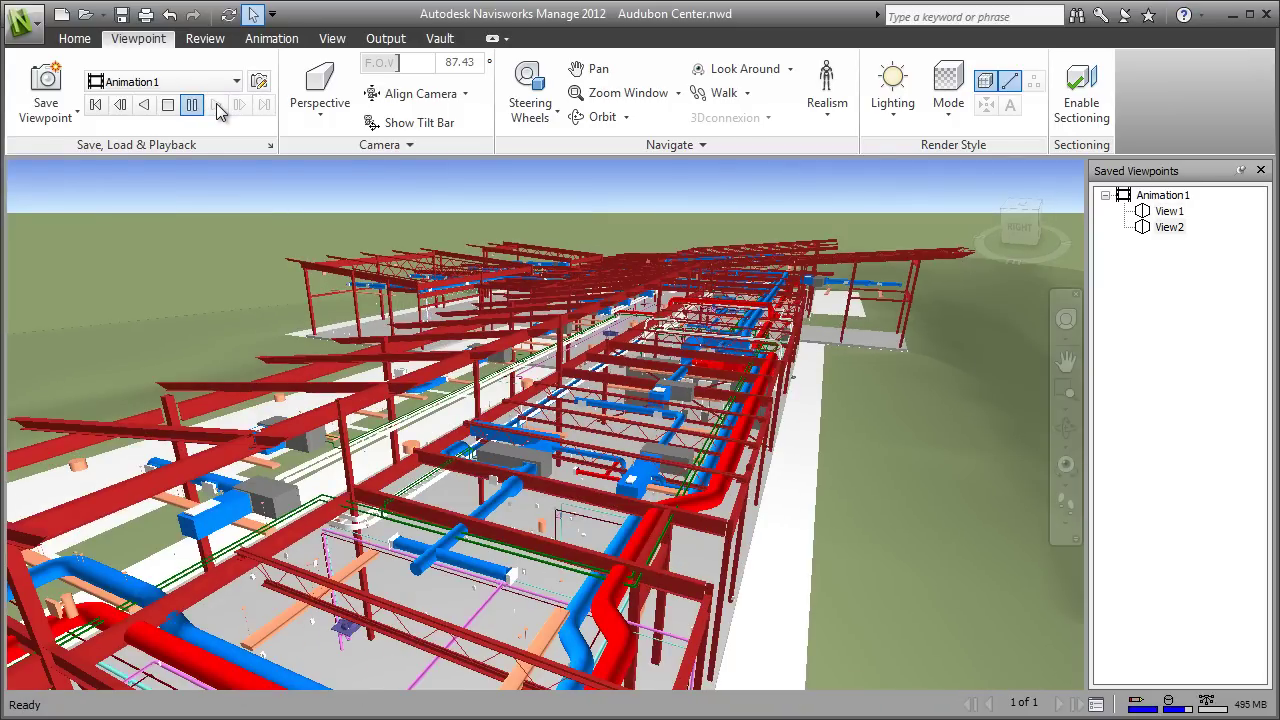
Open the Animator and add Scene 1
{"action": "left_click", "coordinate": [275, 46]}
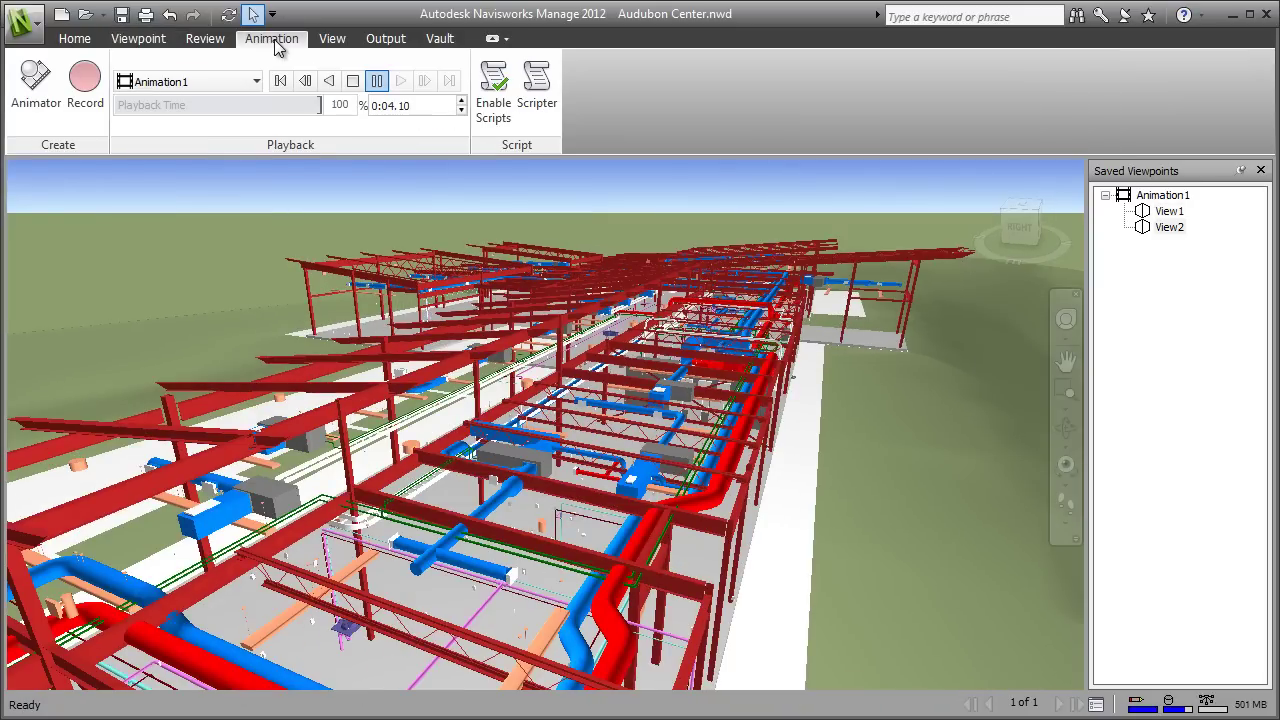
{"action": "left_click", "coordinate": [36, 85]}
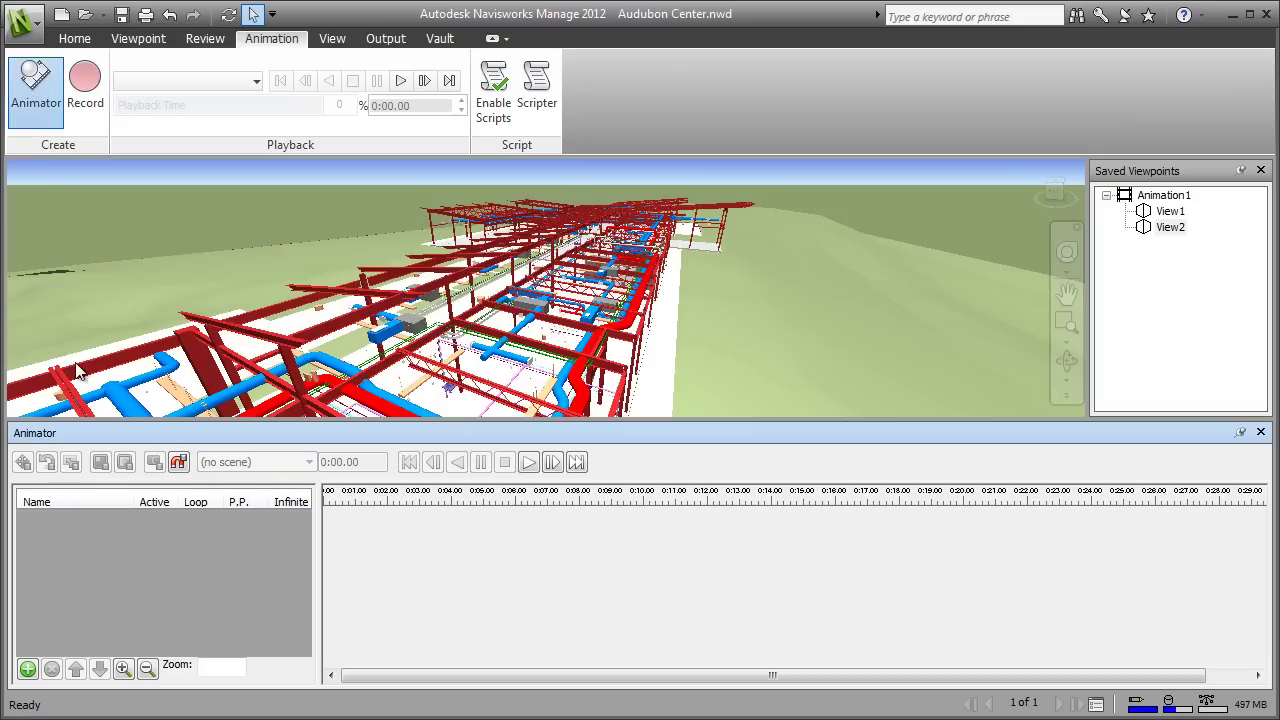
{"action": "left_click", "coordinate": [28, 669]}
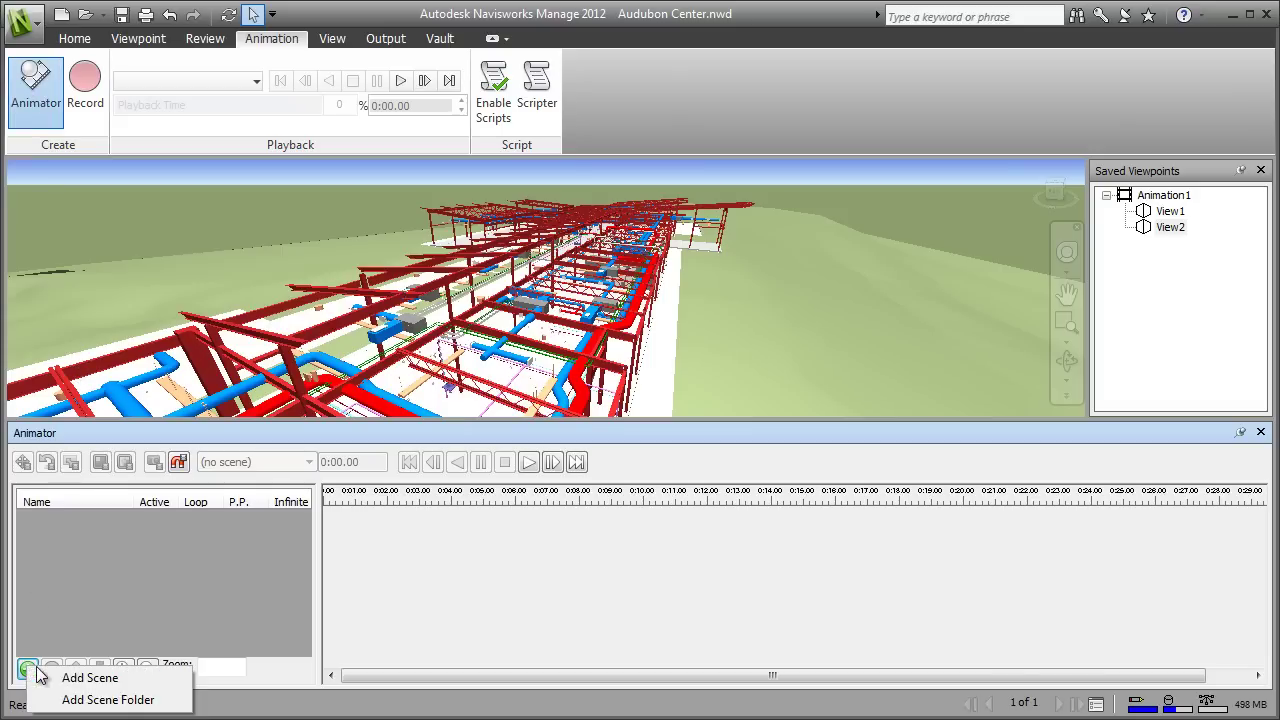
{"action": "left_click", "coordinate": [141, 681]}
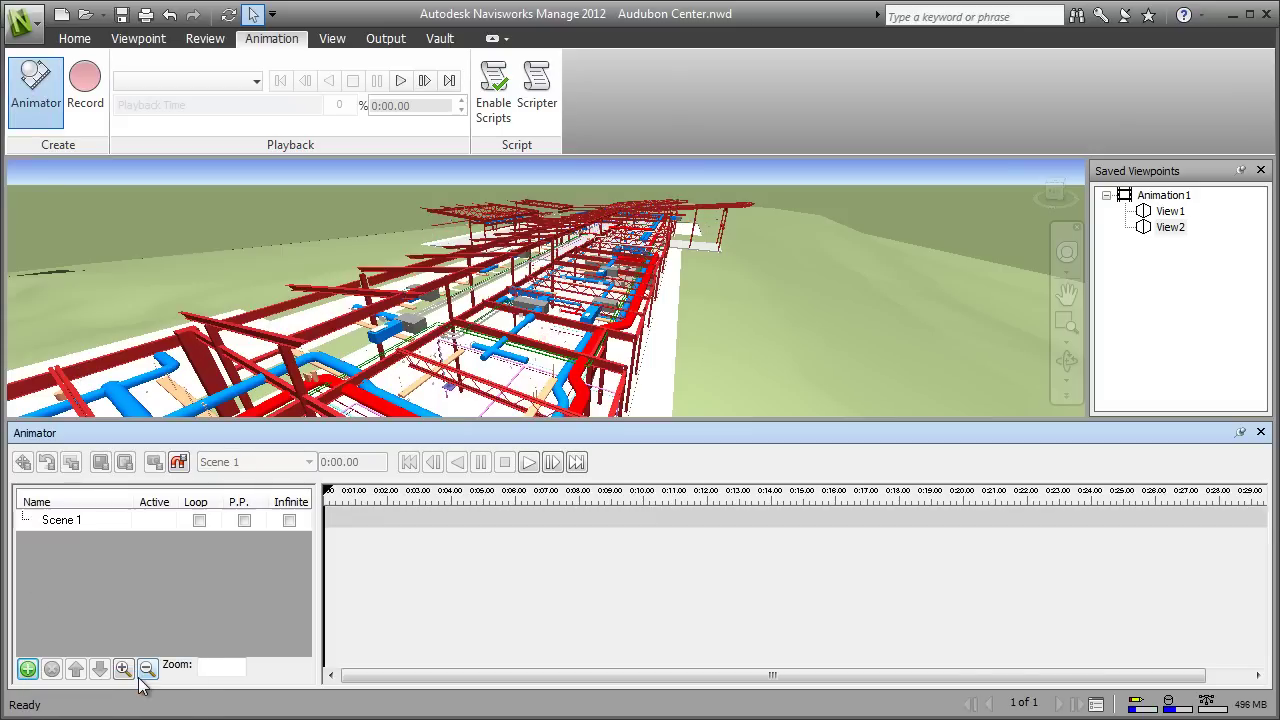
Add a Camera track from the viewpoint animation, jump to its 0:04.10 keyframe, and hide Saved Viewpoints
{"action": "left_click", "coordinate": [28, 669]}
{"action": "mouse_move", "coordinate": [97, 587]}
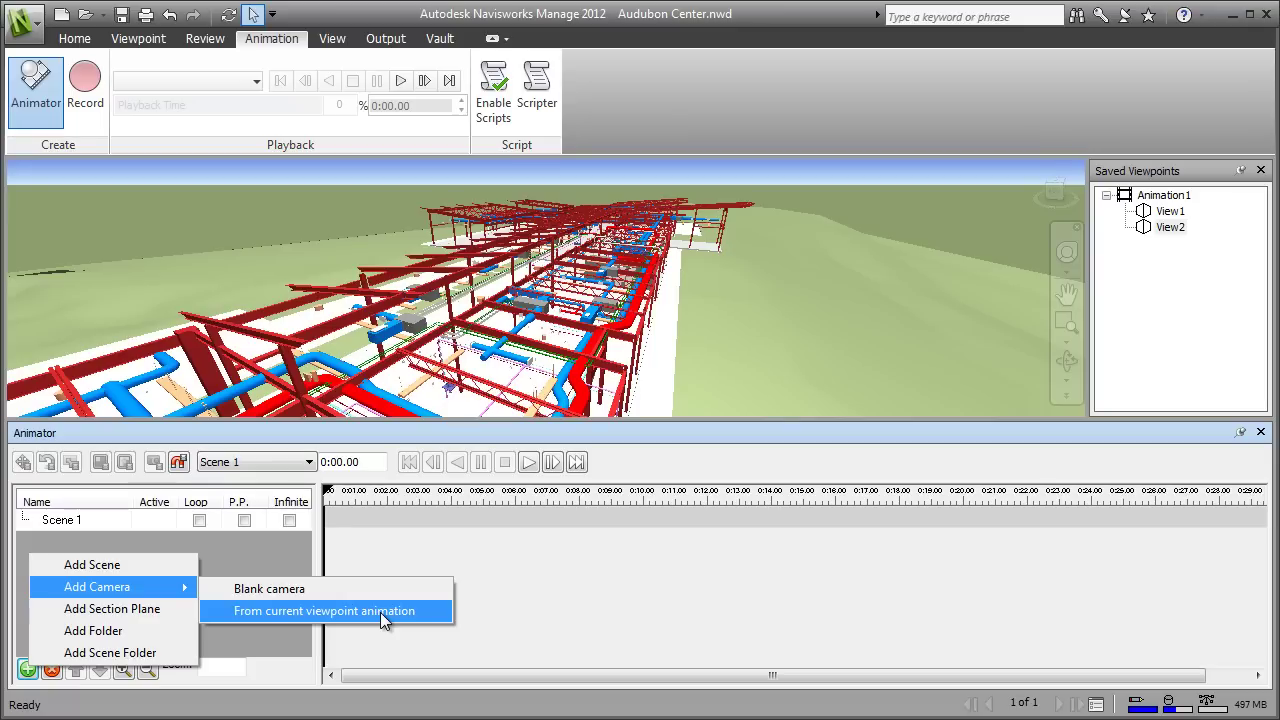
{"action": "left_click", "coordinate": [381, 612]}
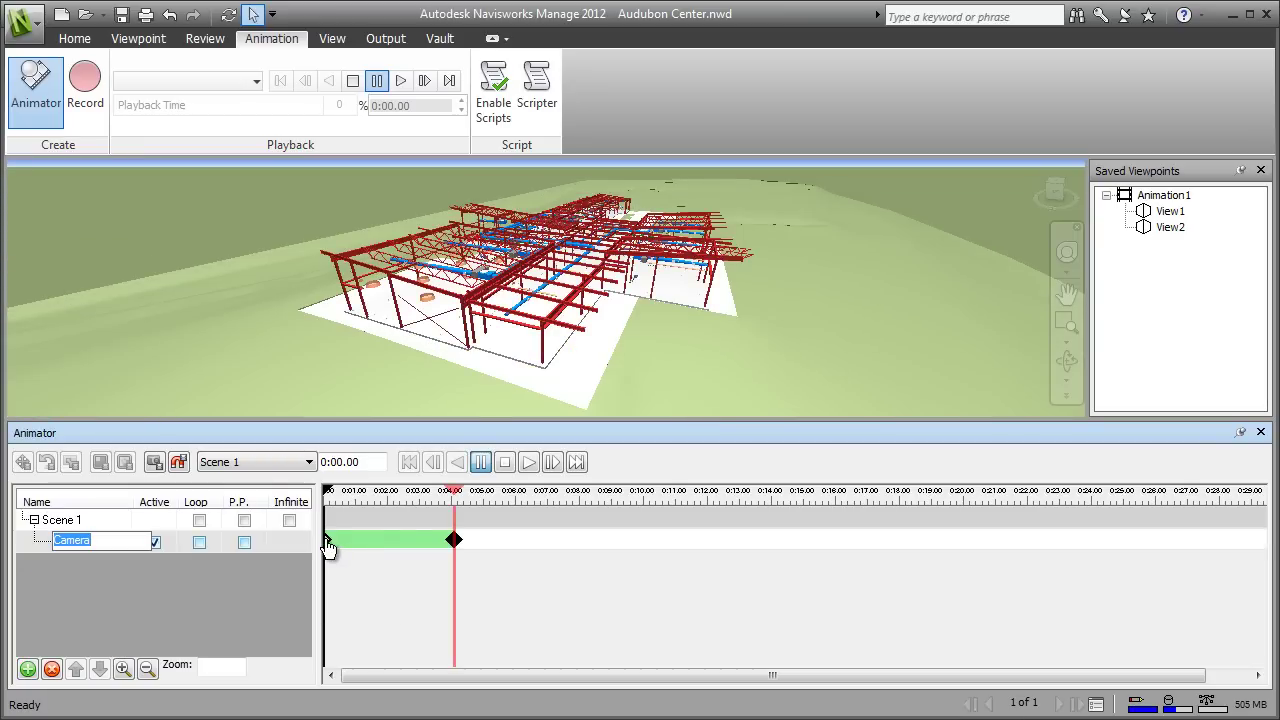
{"action": "left_click", "coordinate": [328, 547]}
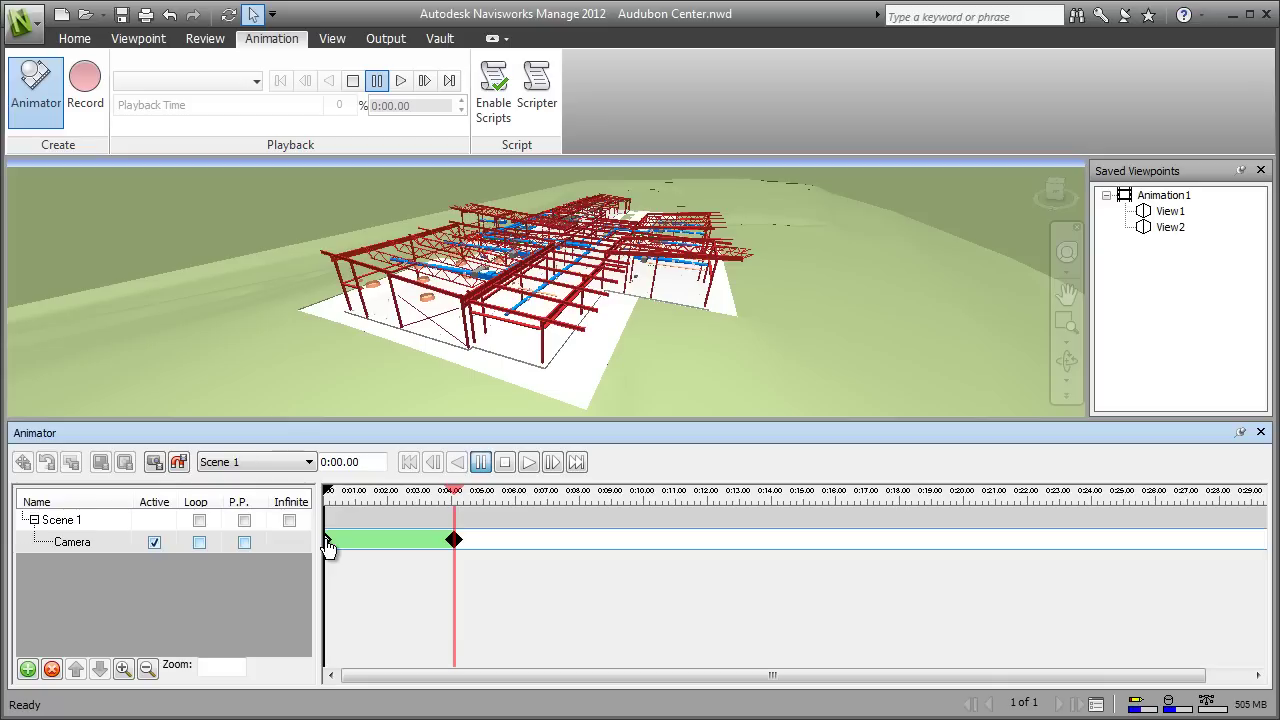
{"action": "left_click", "coordinate": [454, 541]}
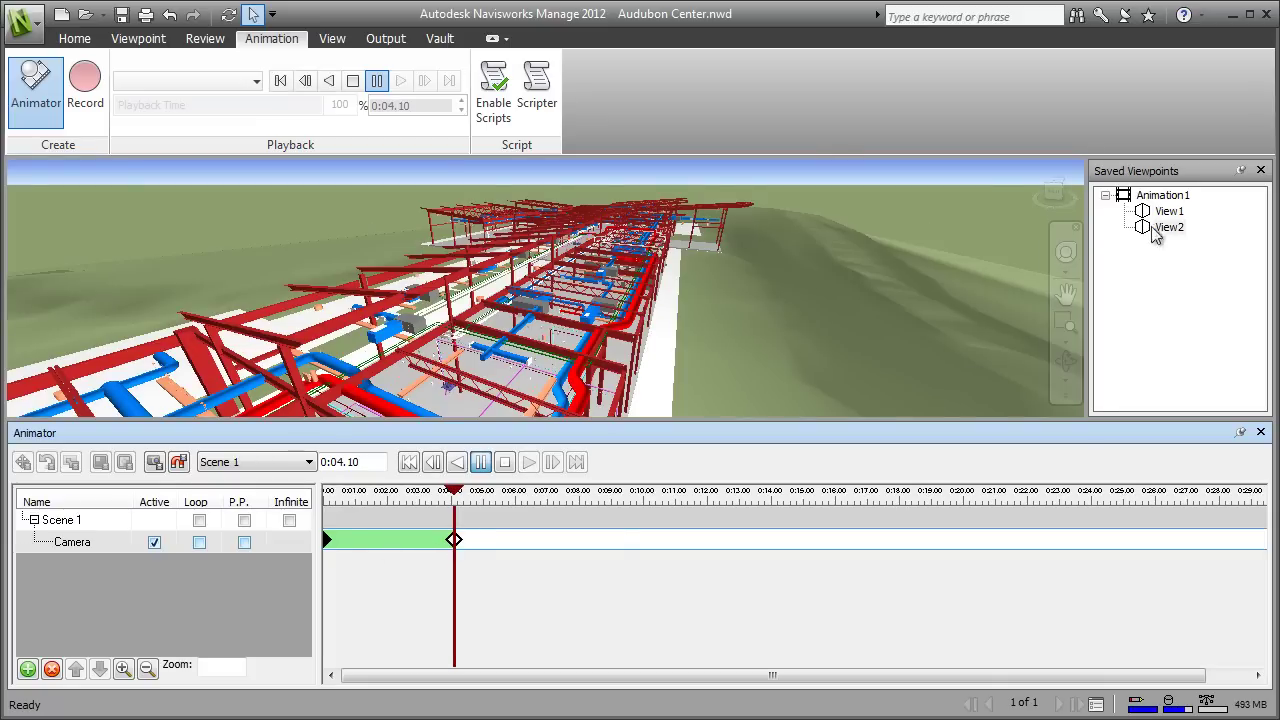
{"action": "left_click", "coordinate": [1260, 170]}
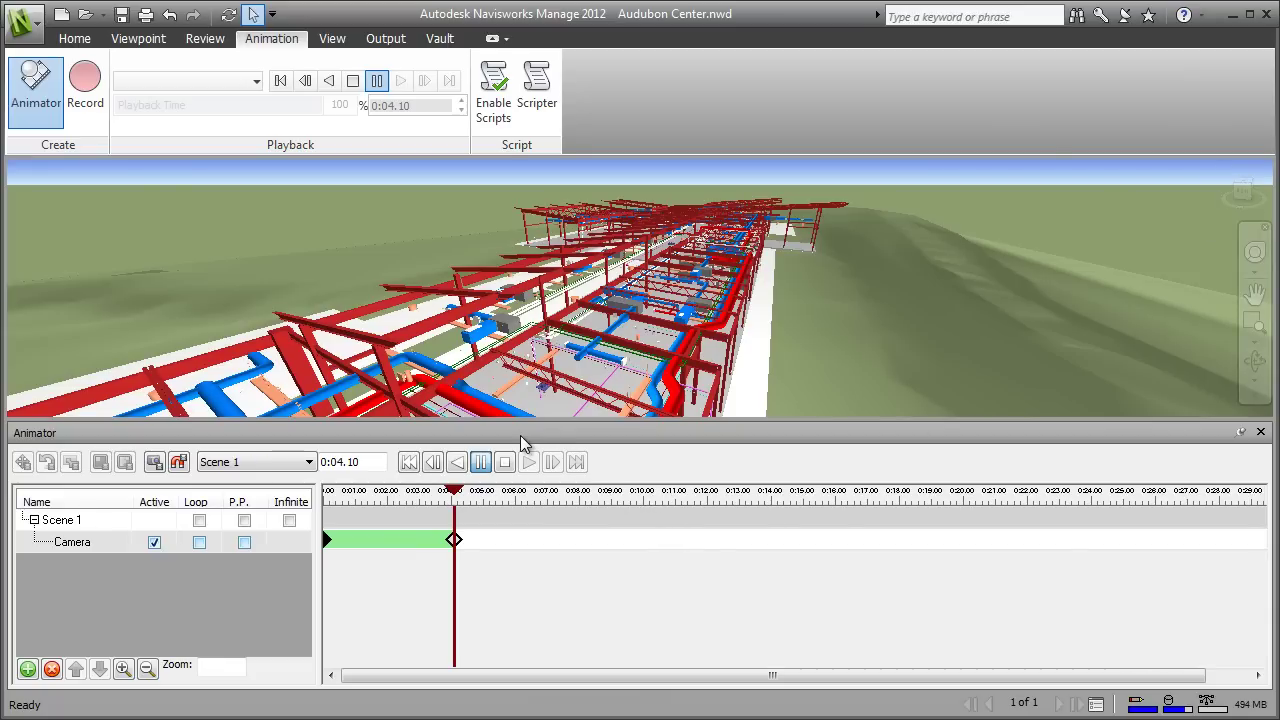
Float the Animator panel over the right of the view, then rewind and replay Scene 1
{"action": "mouse_move", "coordinate": [520, 431]}
{"action": "left_mouse_down"}
{"action": "mouse_move", "coordinate": [1218, 430]}
{"action": "mouse_move", "coordinate": [690, 465]}
{"action": "left_mouse_up"}
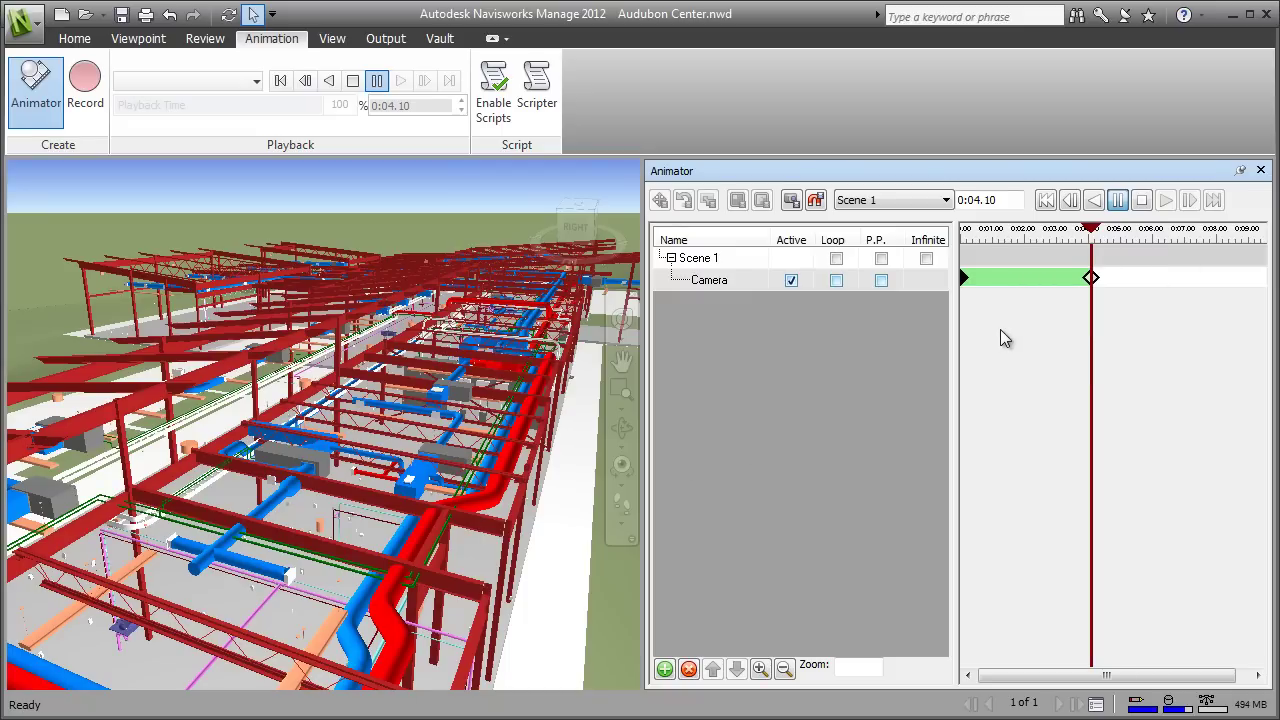
{"action": "left_click", "coordinate": [1047, 201]}
{"action": "left_click", "coordinate": [1167, 201]}
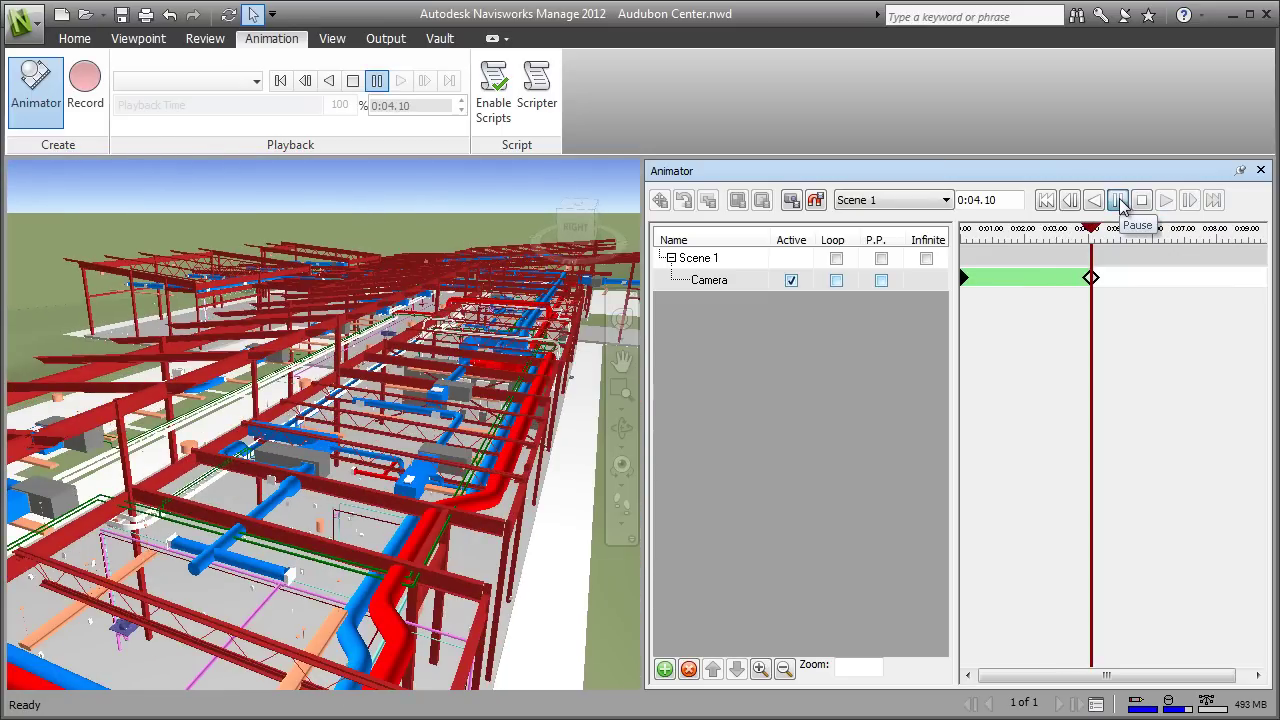
Capture a third camera keyframe at 0:02.03 with a newly orbited and walked view
{"action": "left_click_drag", "start_coordinate": [1093, 236], "coordinate": [1025, 238]}
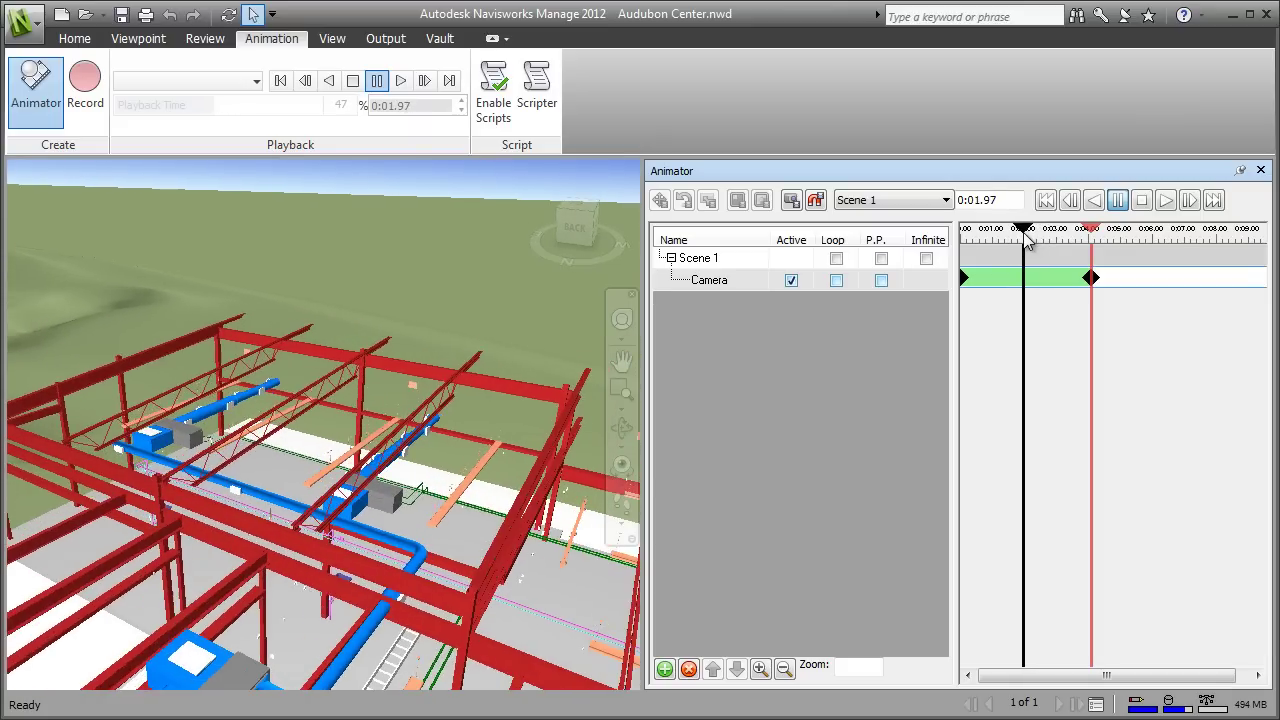
{"action": "left_click_drag", "start_coordinate": [1025, 238], "coordinate": [1029, 238]}
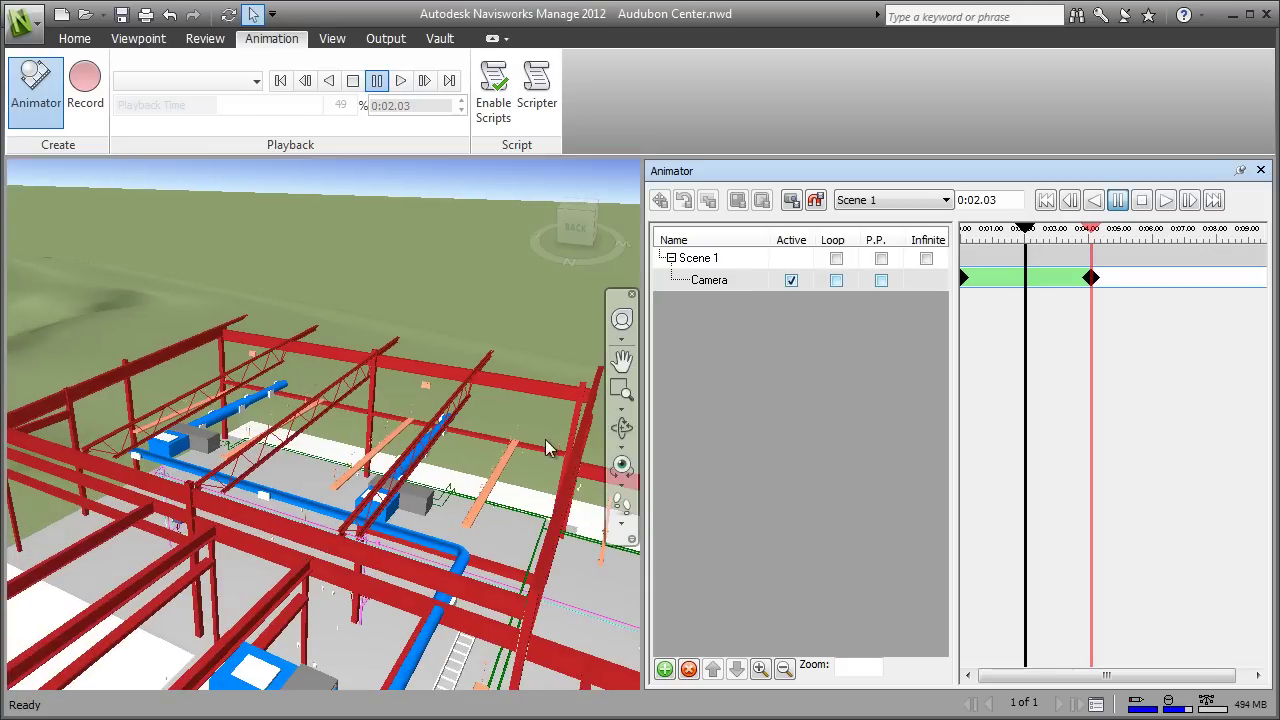
{"action": "left_click", "coordinate": [622, 466]}
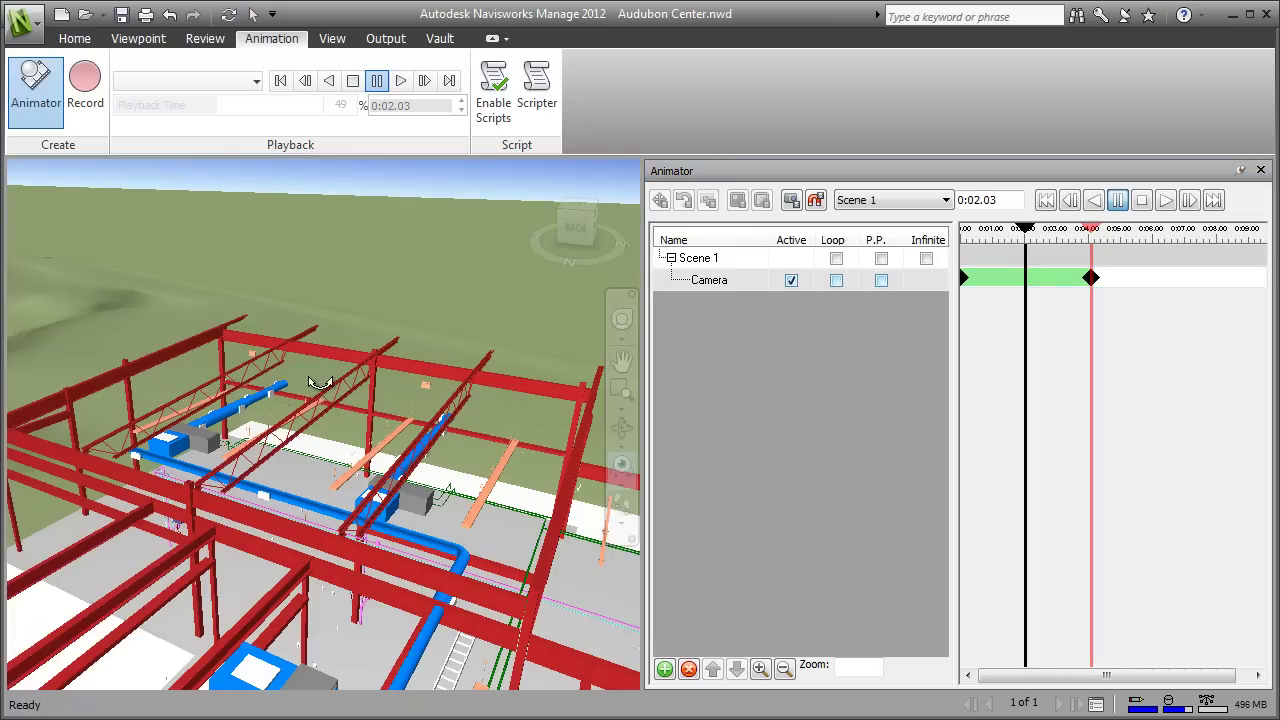
{"action": "mouse_move", "coordinate": [320, 374]}
{"action": "left_mouse_down"}
{"action": "mouse_move", "coordinate": [375, 383]}
{"action": "mouse_move", "coordinate": [347, 428]}
{"action": "mouse_move", "coordinate": [578, 430]}
{"action": "mouse_move", "coordinate": [583, 411]}
{"action": "left_mouse_up"}
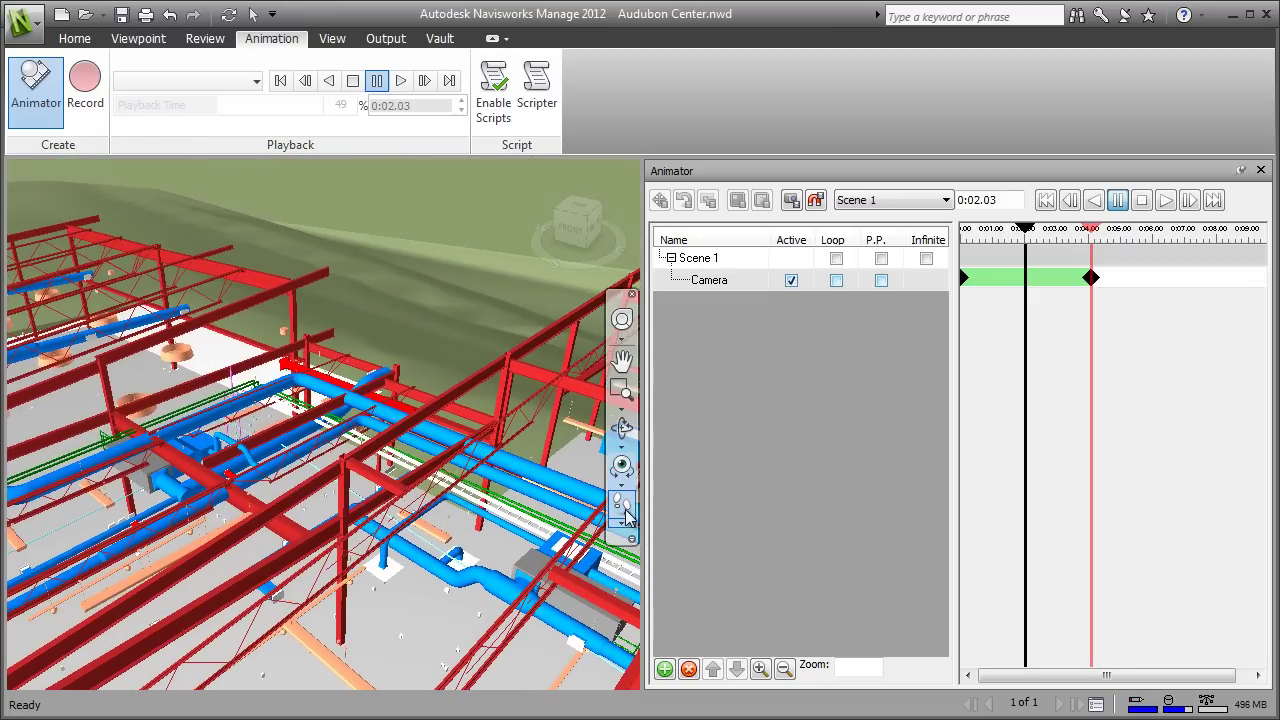
{"action": "mouse_move", "coordinate": [373, 422]}
{"action": "left_mouse_down"}
{"action": "mouse_move", "coordinate": [410, 458]}
{"action": "mouse_move", "coordinate": [369, 470]}
{"action": "mouse_move", "coordinate": [415, 444]}
{"action": "left_mouse_up"}
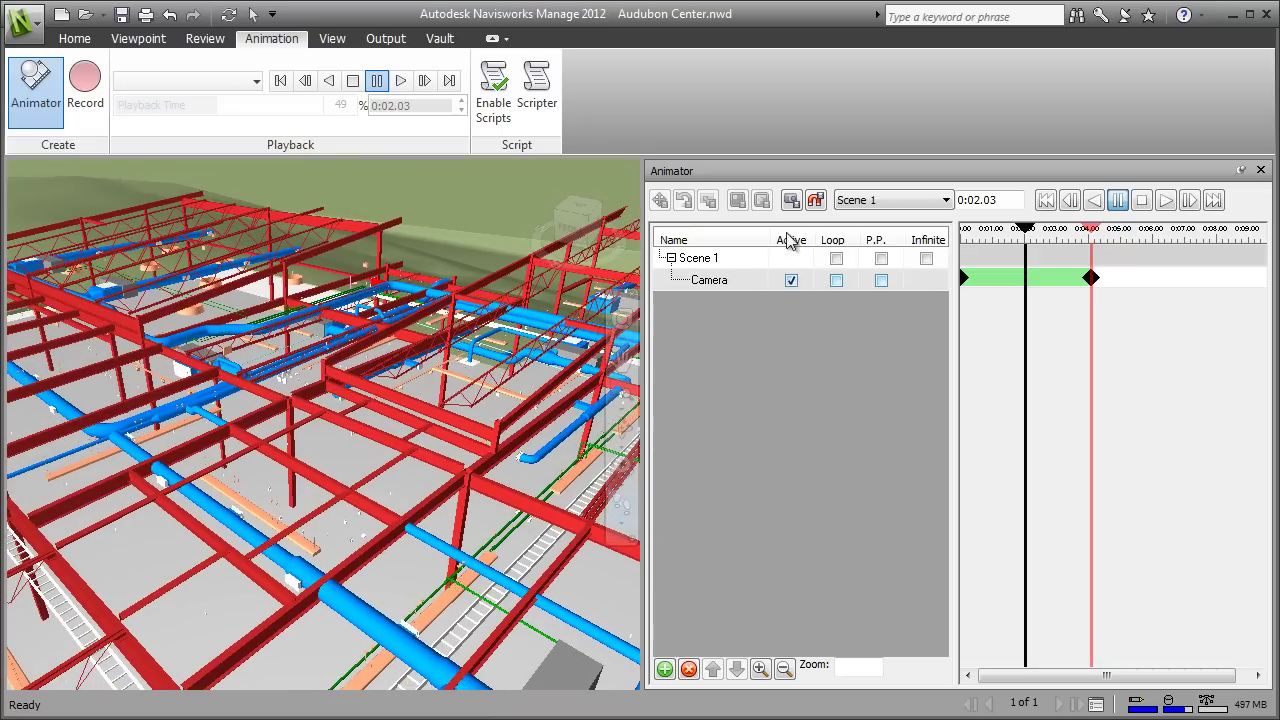
{"action": "left_click", "coordinate": [791, 201]}
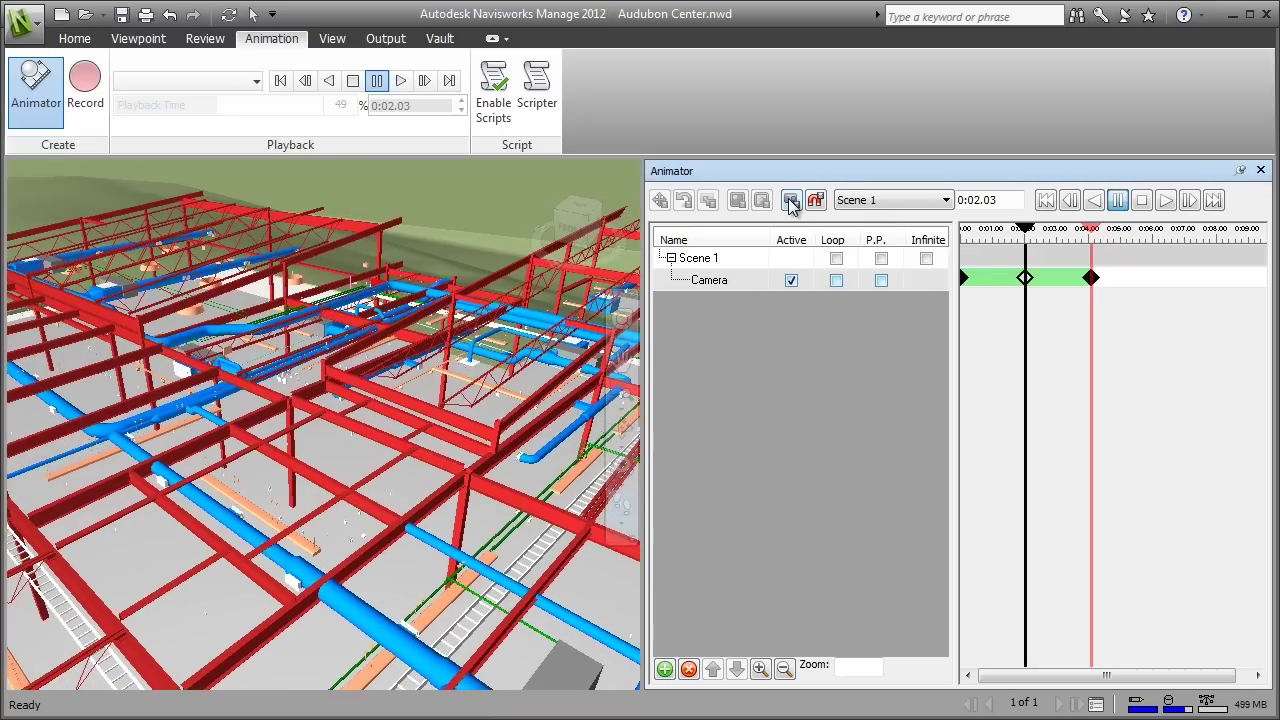
{"action": "left_click_drag", "start_coordinate": [1025, 230], "coordinate": [967, 235]}
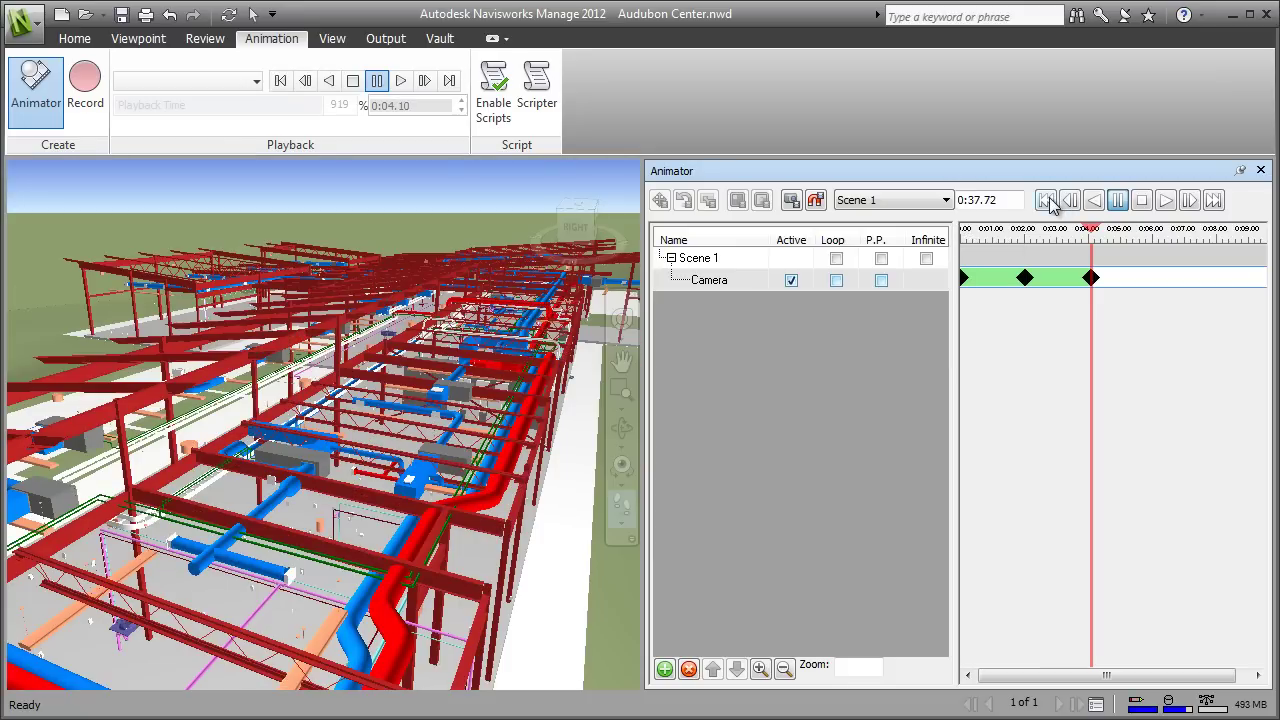
Replay the animation, then re-capture the 0:02.03 keyframe with a closer walked view of the framing
{"action": "left_click", "coordinate": [1047, 201]}
{"action": "left_click", "coordinate": [1166, 201]}
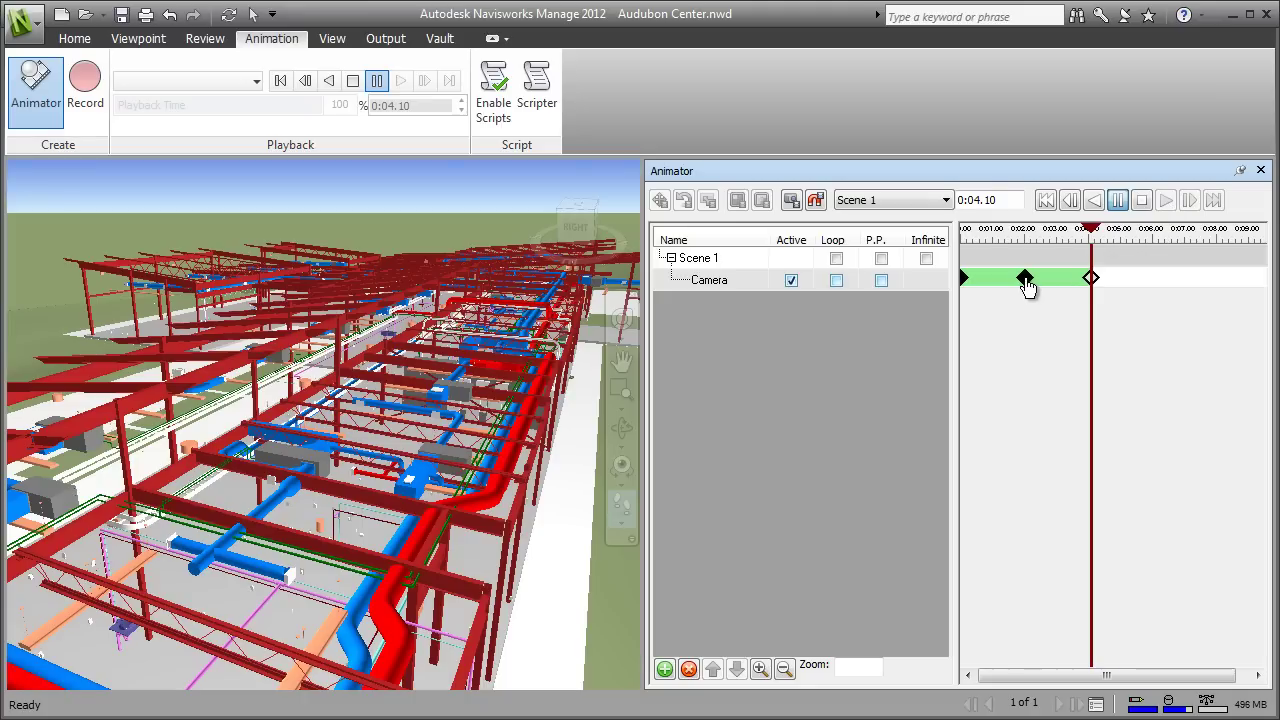
{"action": "left_click", "coordinate": [1025, 280]}
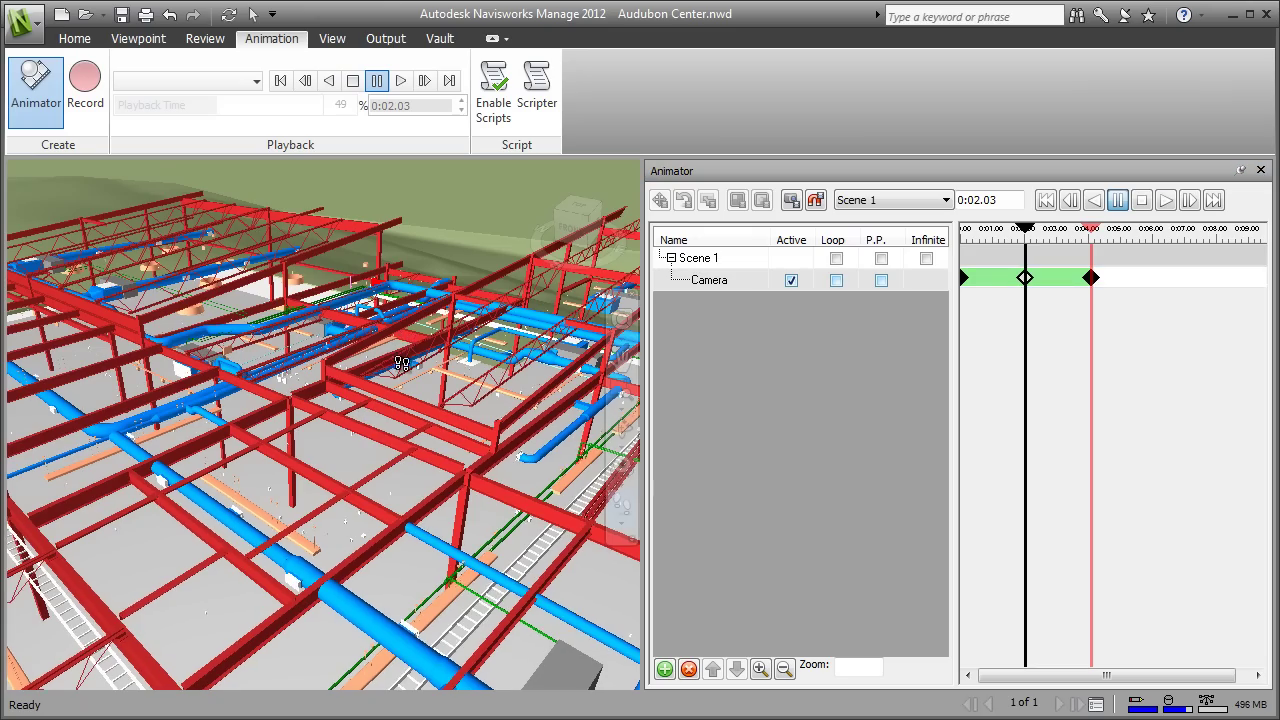
{"action": "mouse_move", "coordinate": [390, 410]}
{"action": "left_mouse_down"}
{"action": "mouse_move", "coordinate": [399, 387]}
{"action": "mouse_move", "coordinate": [340, 320]}
{"action": "mouse_move", "coordinate": [357, 366]}
{"action": "mouse_move", "coordinate": [555, 323]}
{"action": "left_mouse_up"}
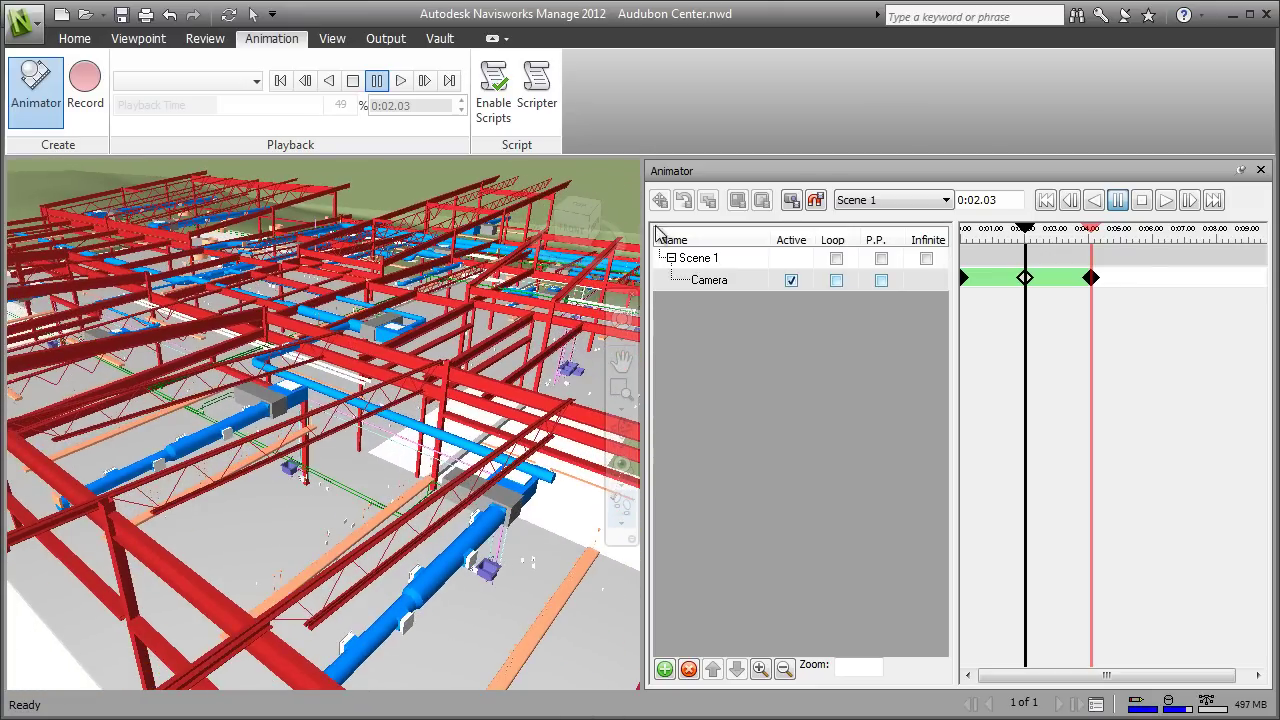
{"action": "left_click", "coordinate": [792, 201]}
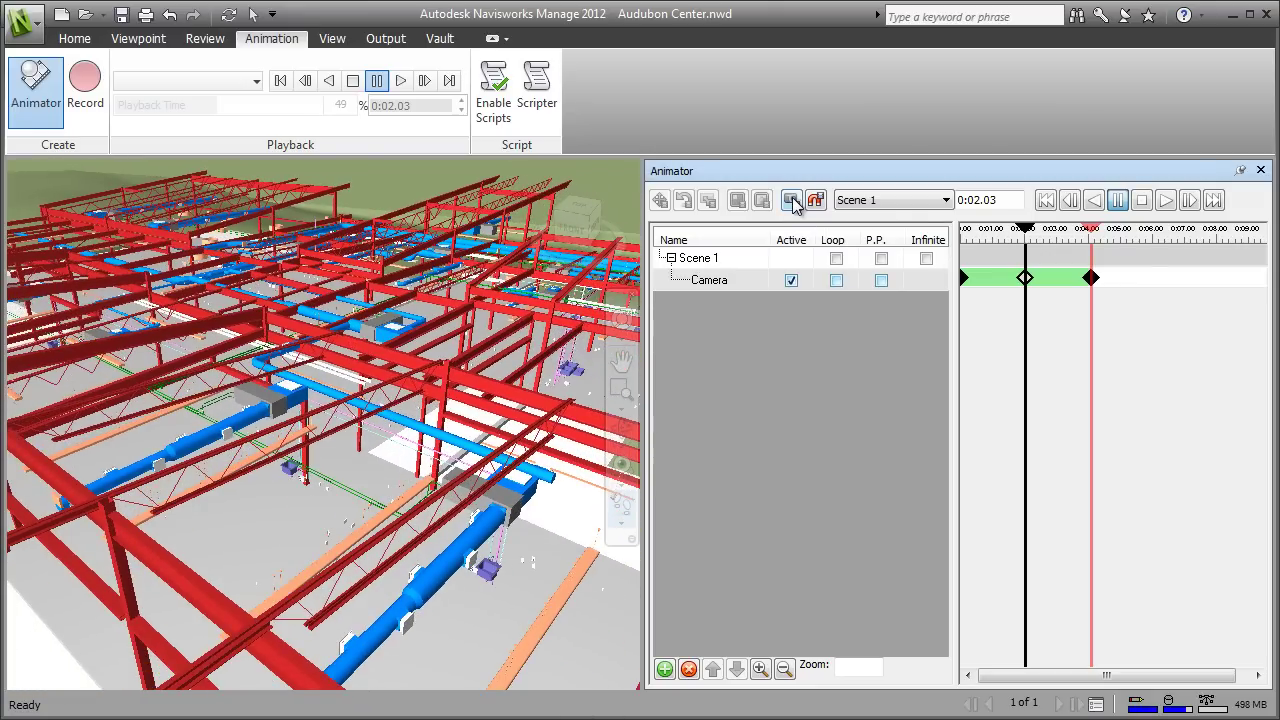
{"action": "left_click", "coordinate": [1045, 201]}
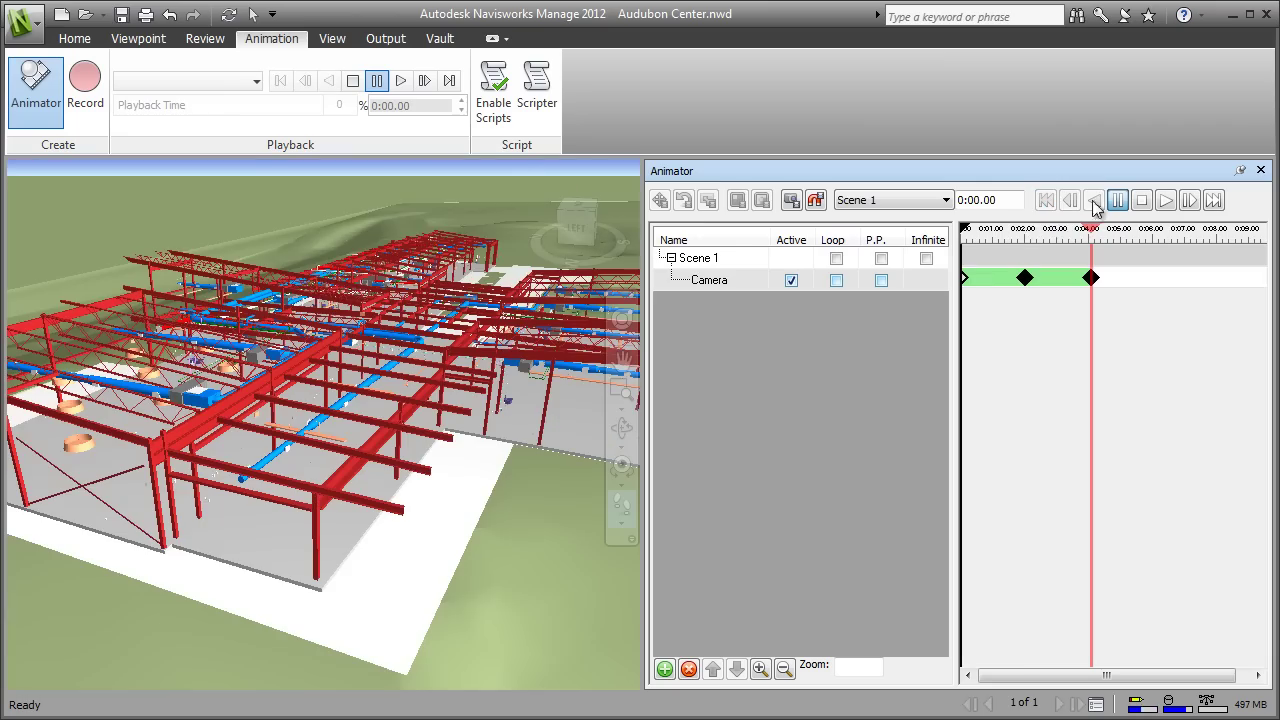
{"action": "left_click", "coordinate": [1166, 201]}
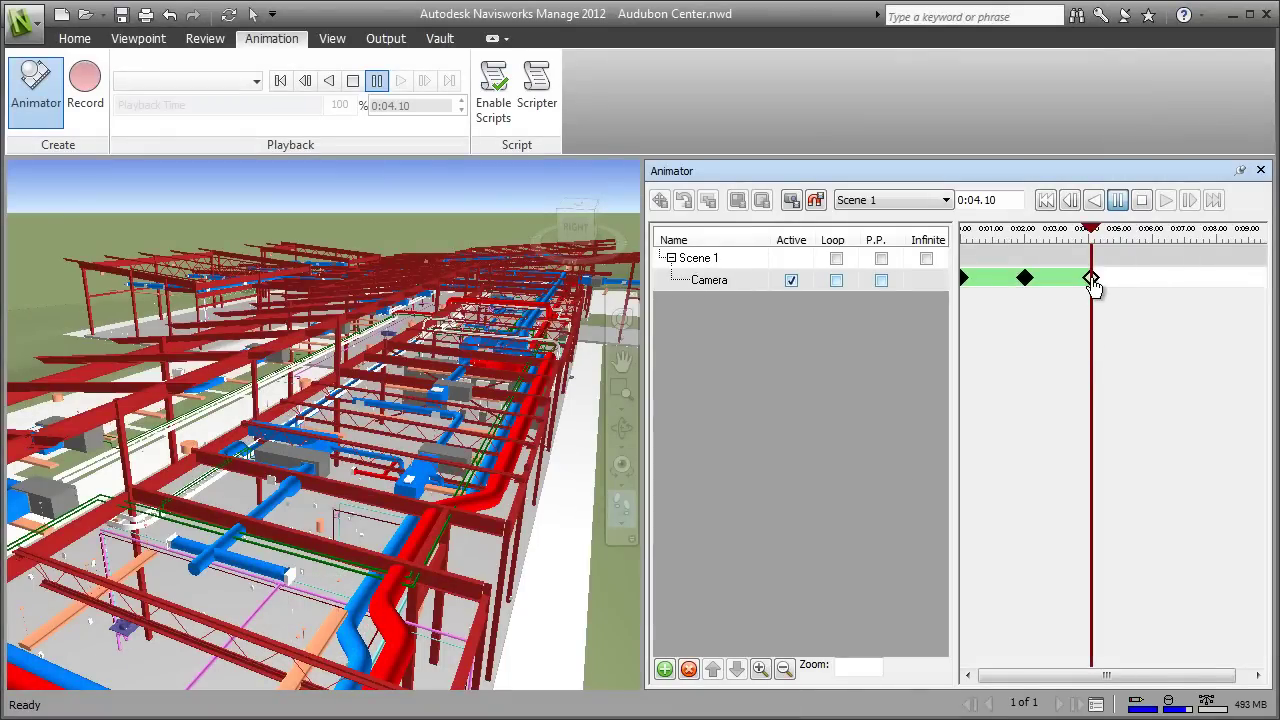
Move the last keyframe to 0:06.01 and the middle one to about 0:03.7, then rewind and replay
{"action": "left_click", "coordinate": [1091, 279]}
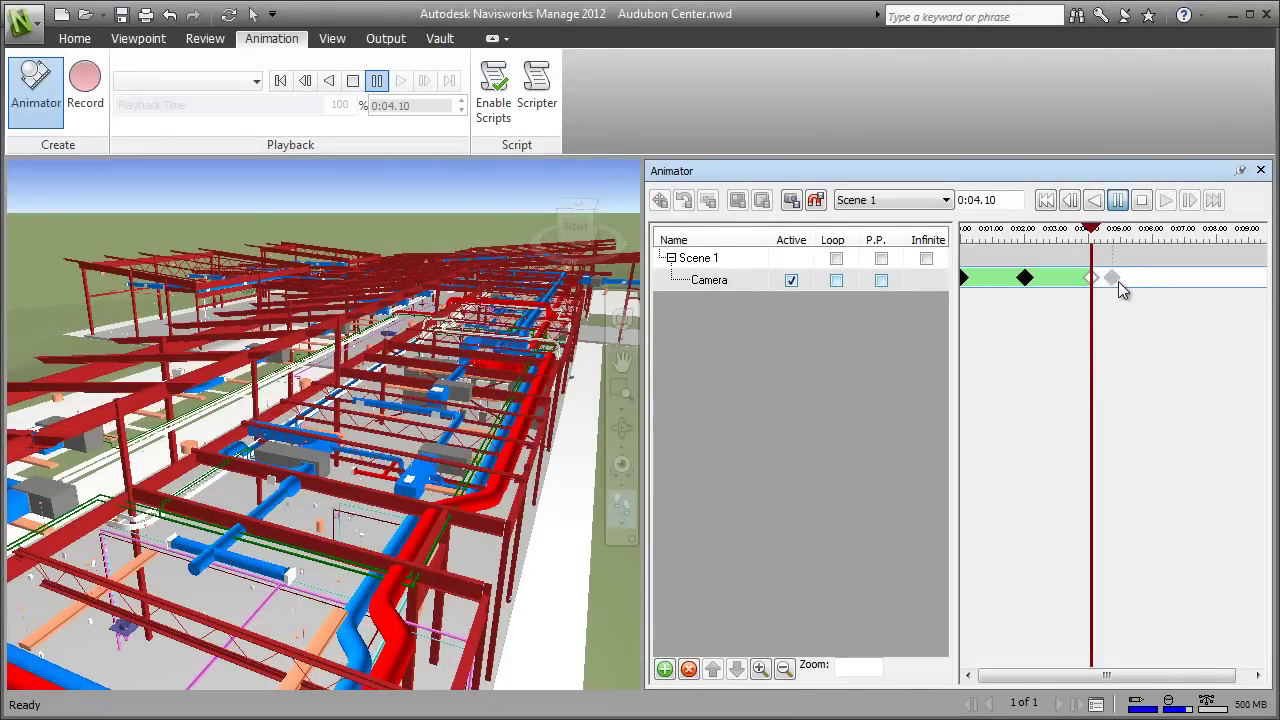
{"action": "left_click_drag", "start_coordinate": [1146, 283], "coordinate": [1152, 279]}
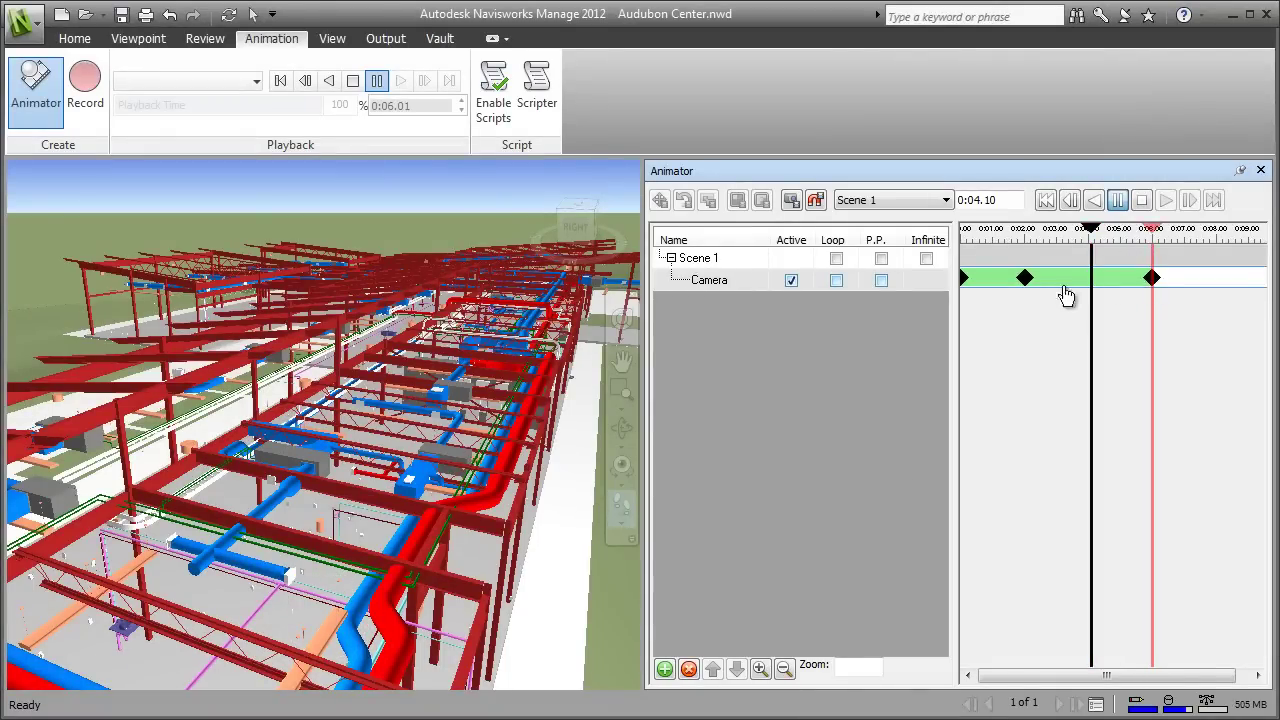
{"action": "left_click_drag", "start_coordinate": [1027, 289], "coordinate": [1076, 280]}
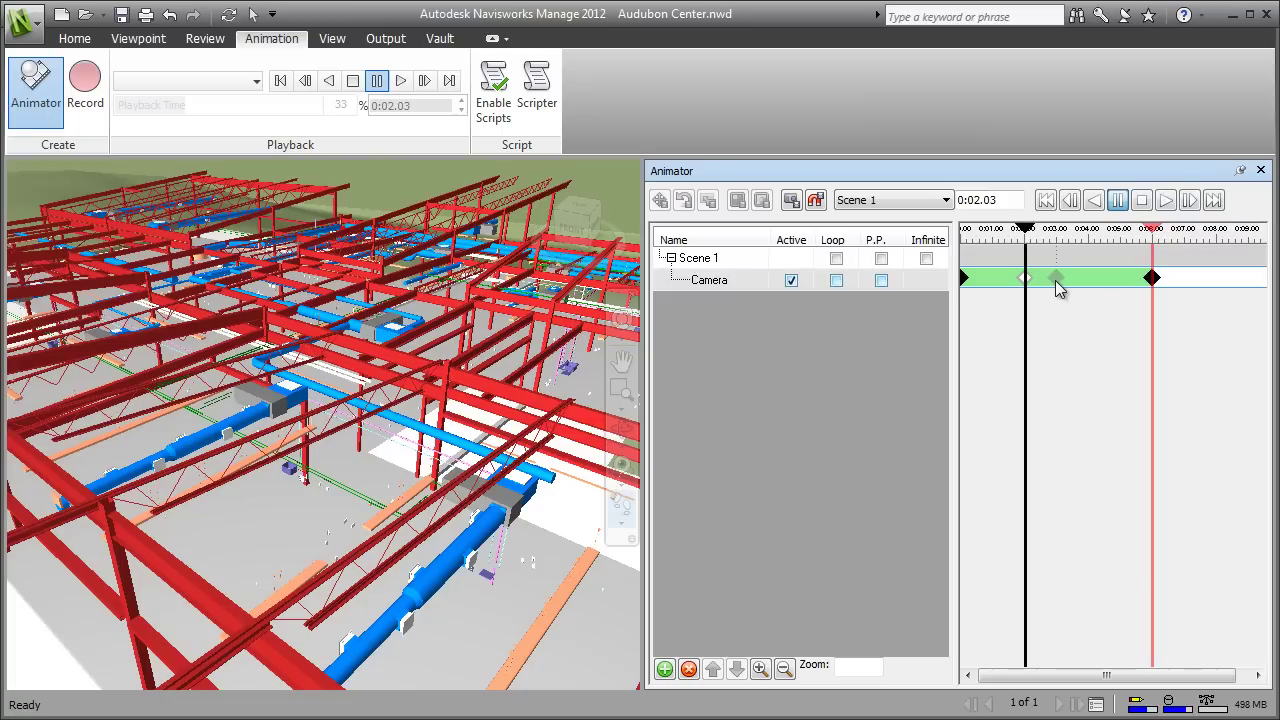
{"action": "left_click", "coordinate": [1046, 200]}
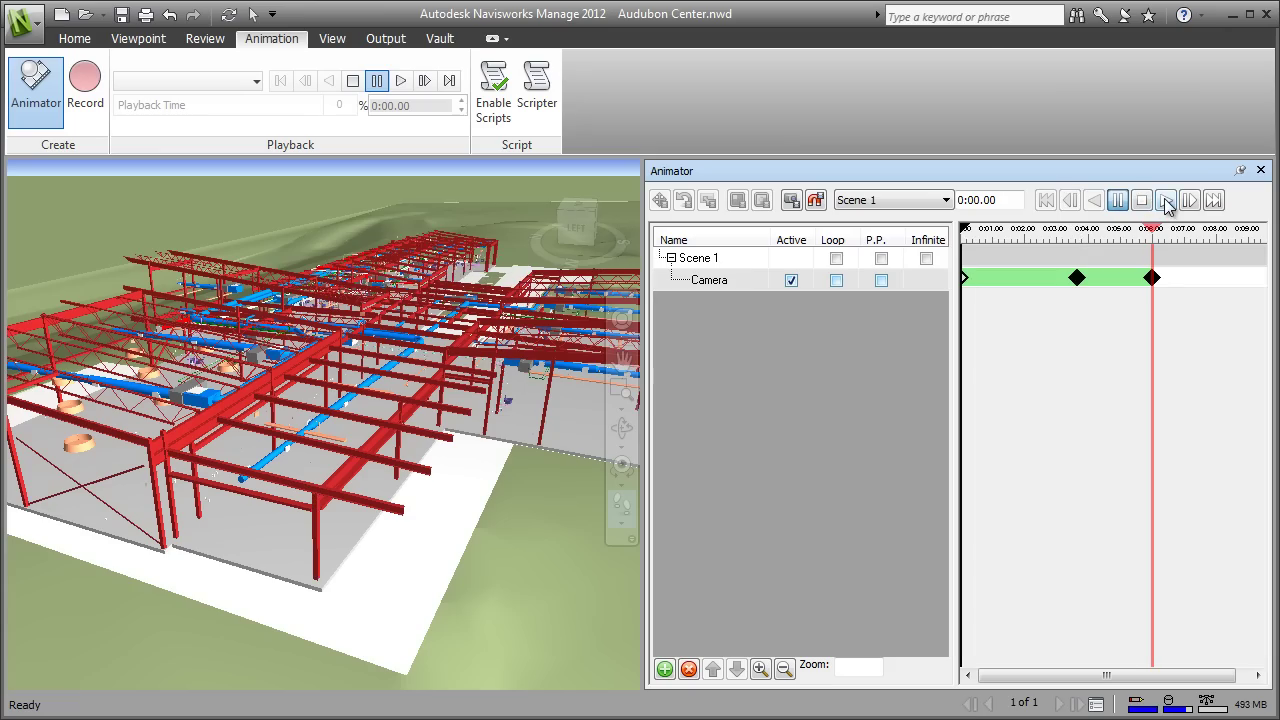
{"action": "left_click", "coordinate": [1166, 201]}
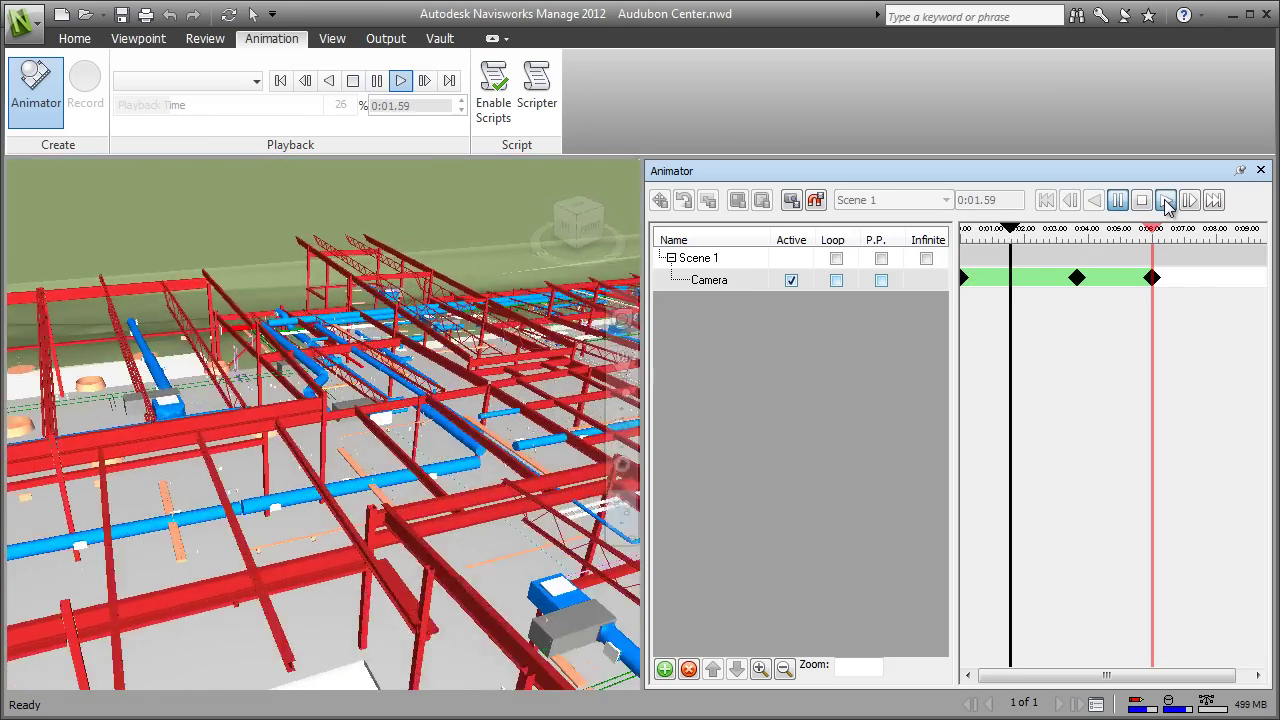